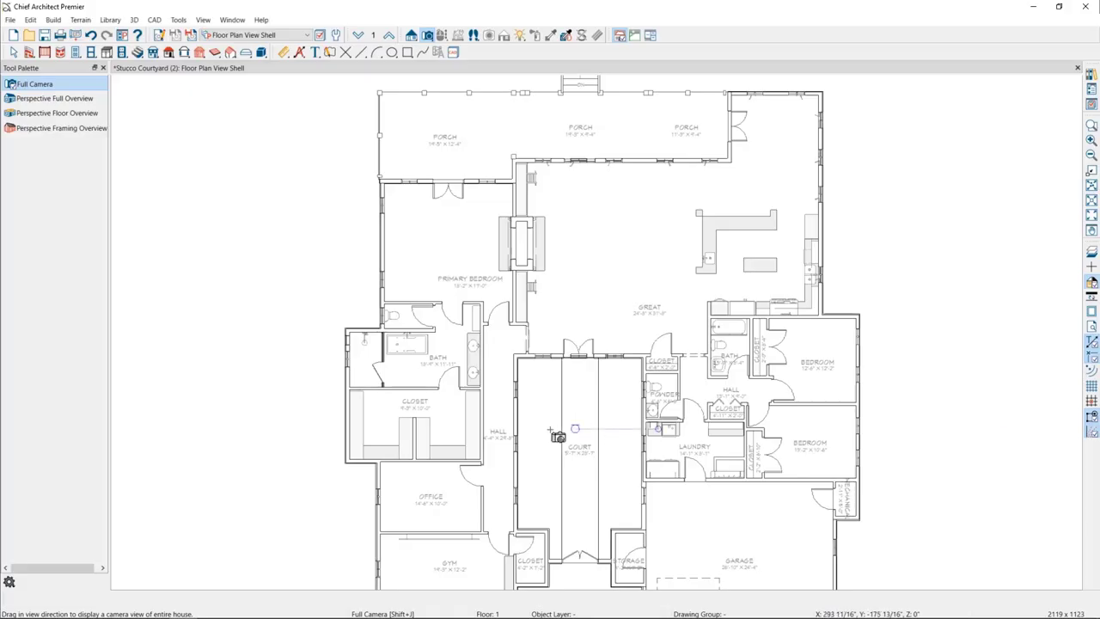
Place a Full Camera in the primary bathroom, then inspect Aluminum Brushed in Plan Materials without changes.
{"action": "mouse_move", "coordinate": [469, 393]}
{"action": "left_mouse_down"}
{"action": "mouse_move", "coordinate": [533, 435]}
{"action": "mouse_move", "coordinate": [486, 394]}
{"action": "mouse_move", "coordinate": [474, 398]}
{"action": "left_mouse_up"}
{"action": "scroll", "coordinate": [507, 411], "scroll_direction": "up", "scroll_amount": 5}
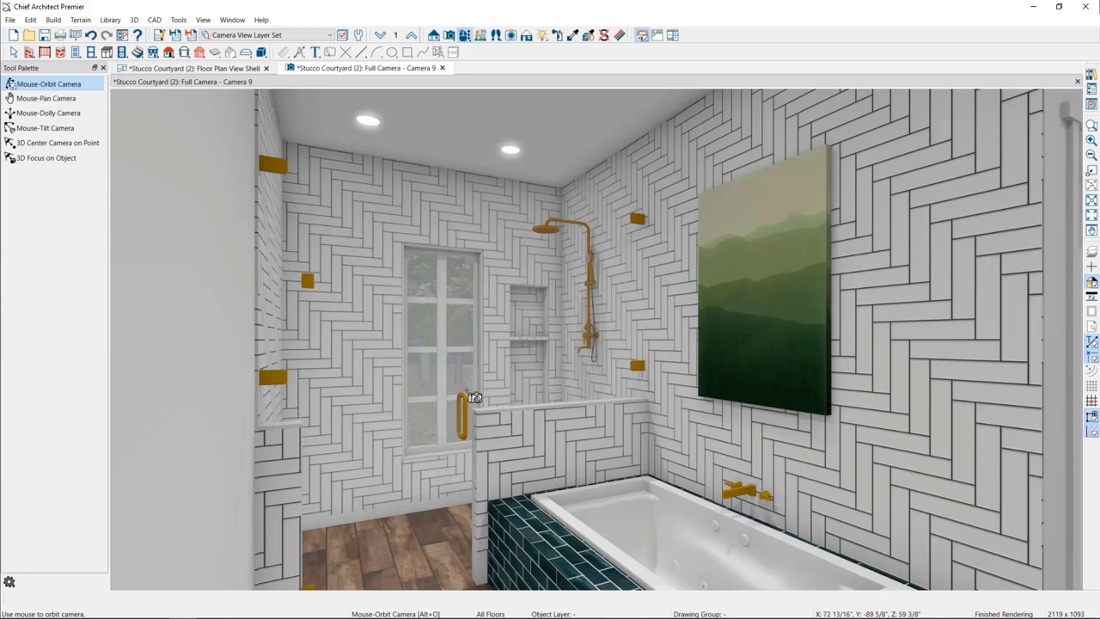
{"action": "left_click", "coordinate": [134, 20]}
{"action": "mouse_move", "coordinate": [191, 213]}
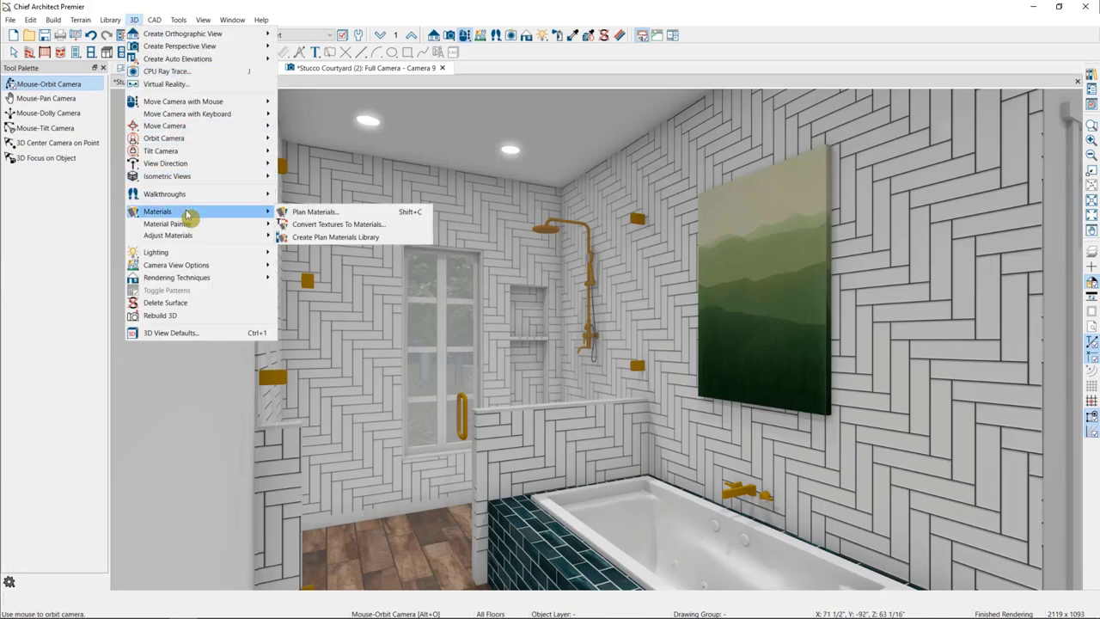
{"action": "left_click", "coordinate": [380, 215]}
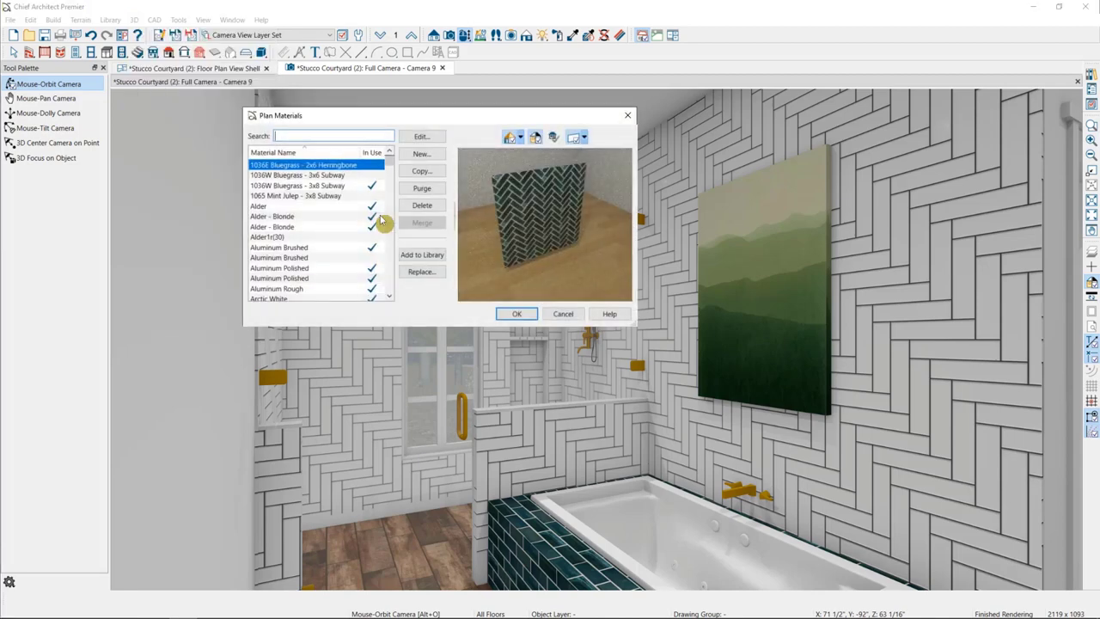
{"action": "scroll", "coordinate": [350, 206], "scroll_direction": "down", "scroll_amount": 6}
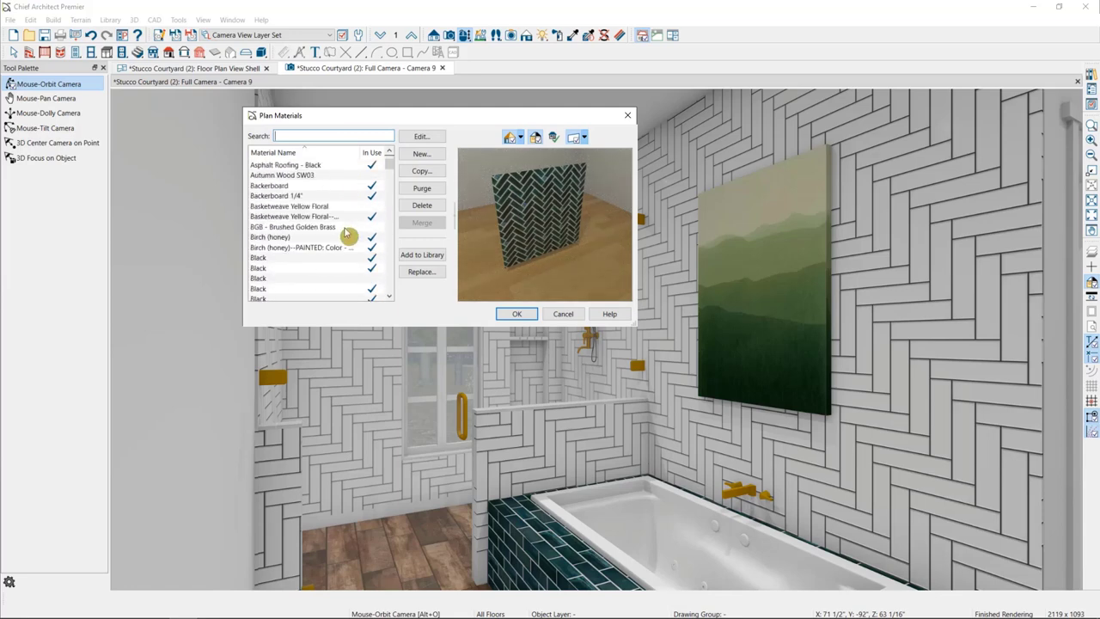
{"action": "scroll", "coordinate": [348, 234], "scroll_direction": "down", "scroll_amount": 2}
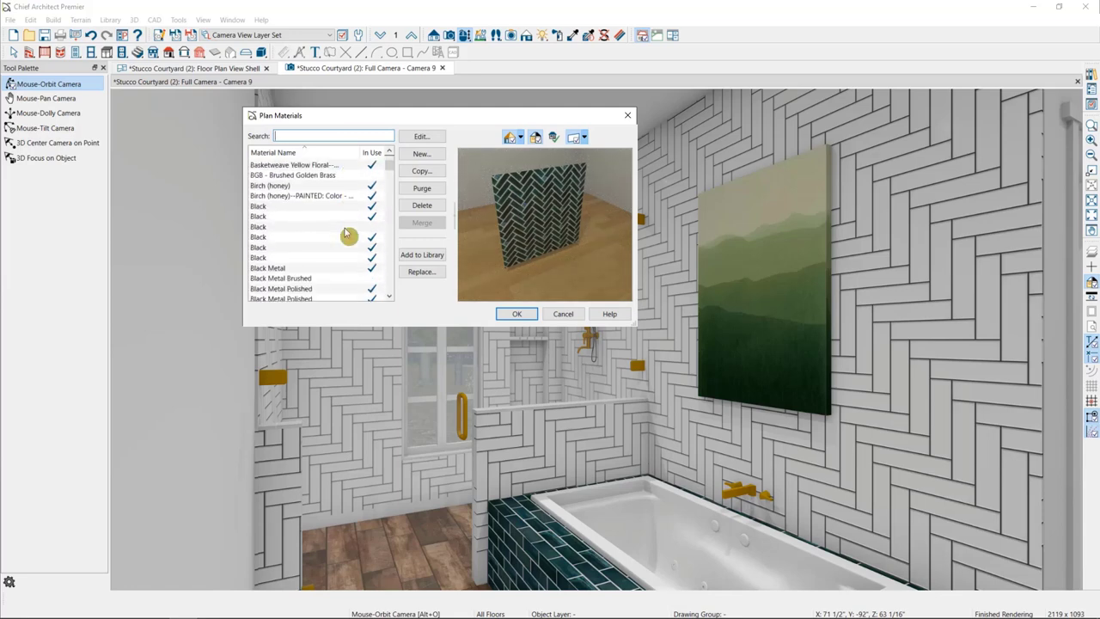
{"action": "scroll", "coordinate": [315, 216], "scroll_direction": "up", "scroll_amount": 5}
{"action": "left_click", "coordinate": [292, 185]}
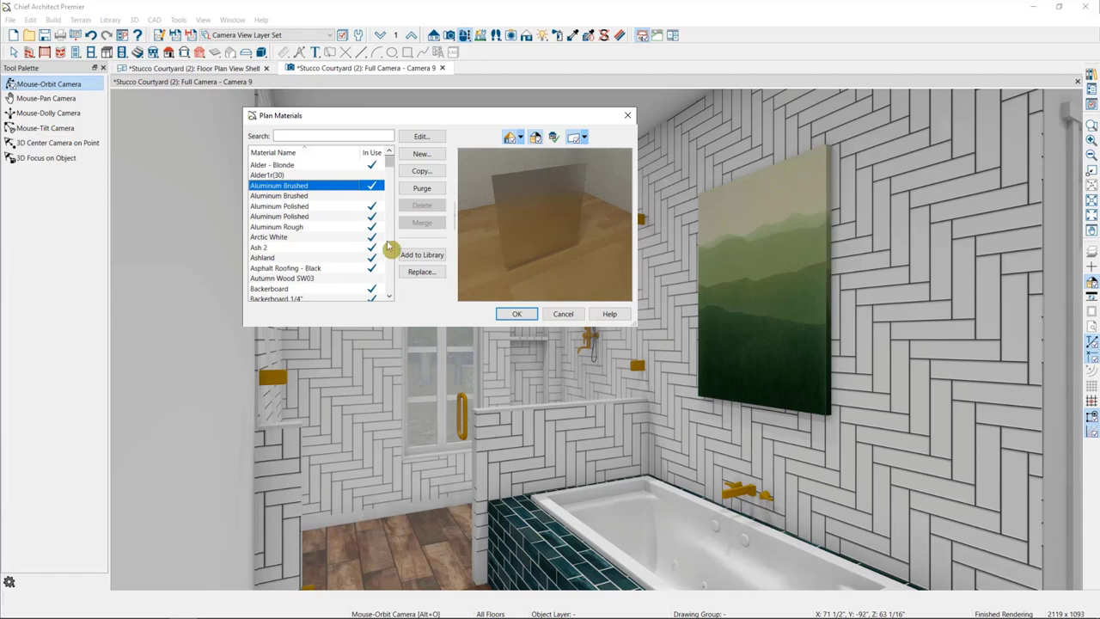
{"action": "left_click", "coordinate": [421, 137]}
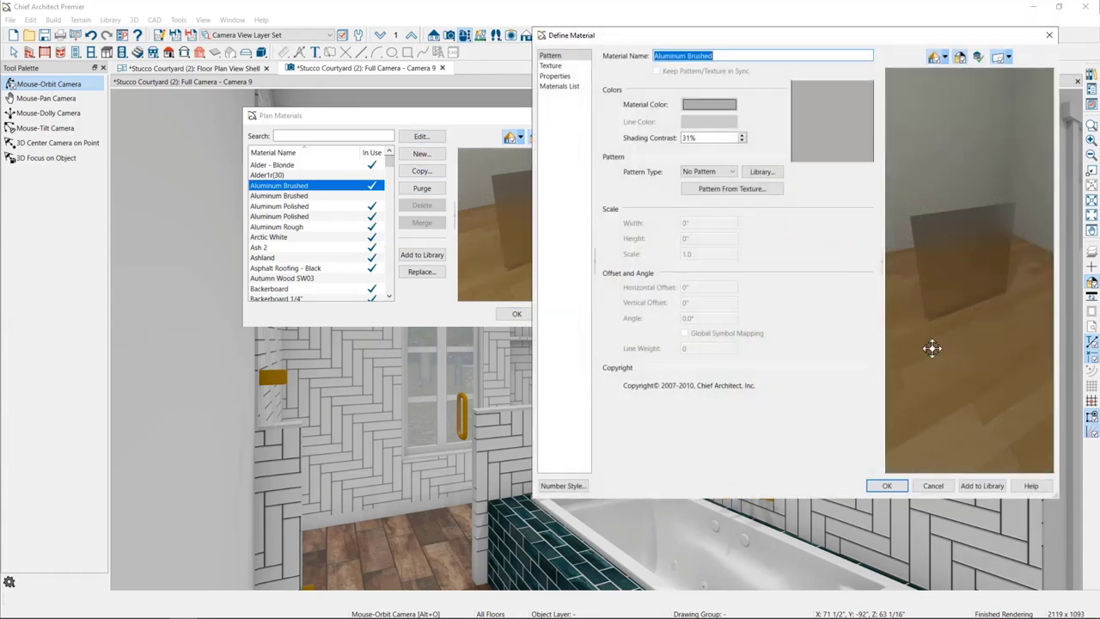
{"action": "left_click", "coordinate": [945, 485]}
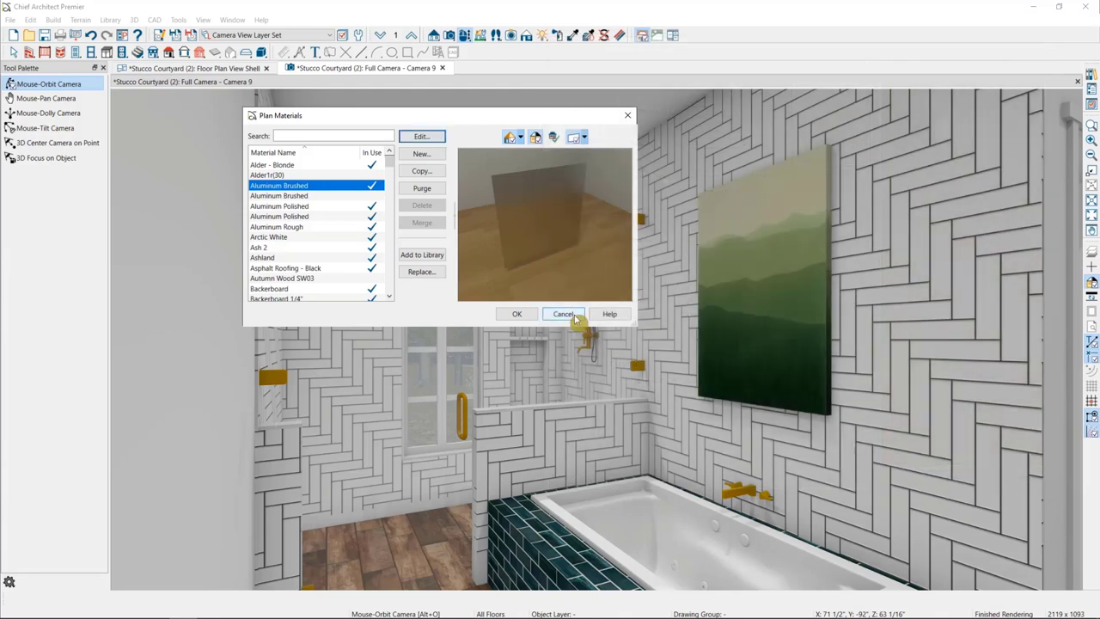
{"action": "left_click", "coordinate": [564, 314]}
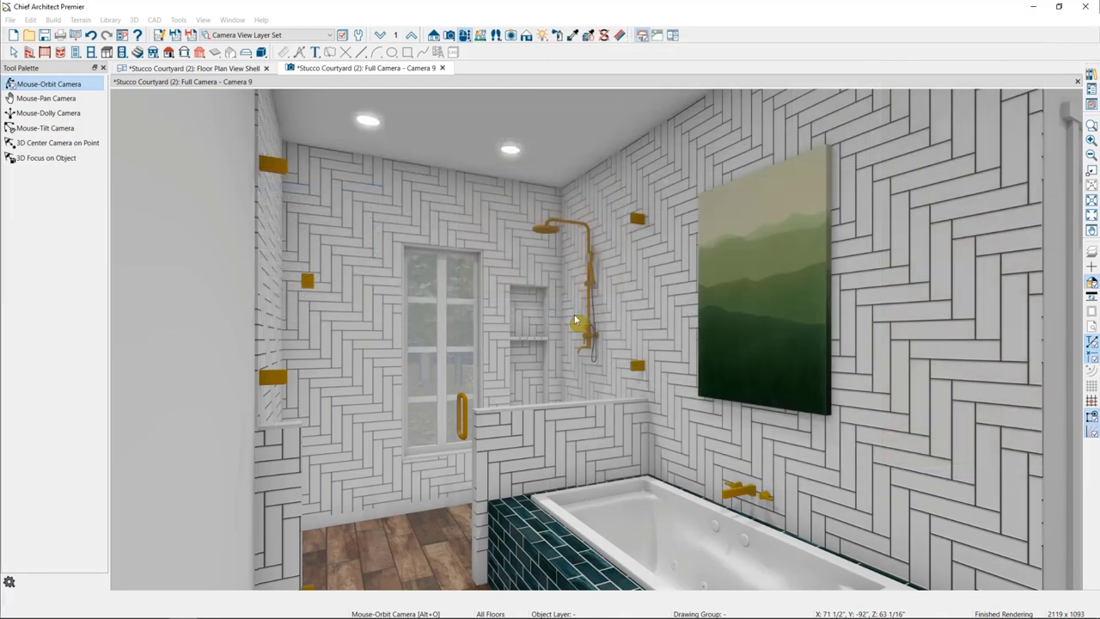
Set the Adjust Material Definition tool to plan mode so edits apply plan-wide.
{"action": "left_click", "coordinate": [620, 36]}
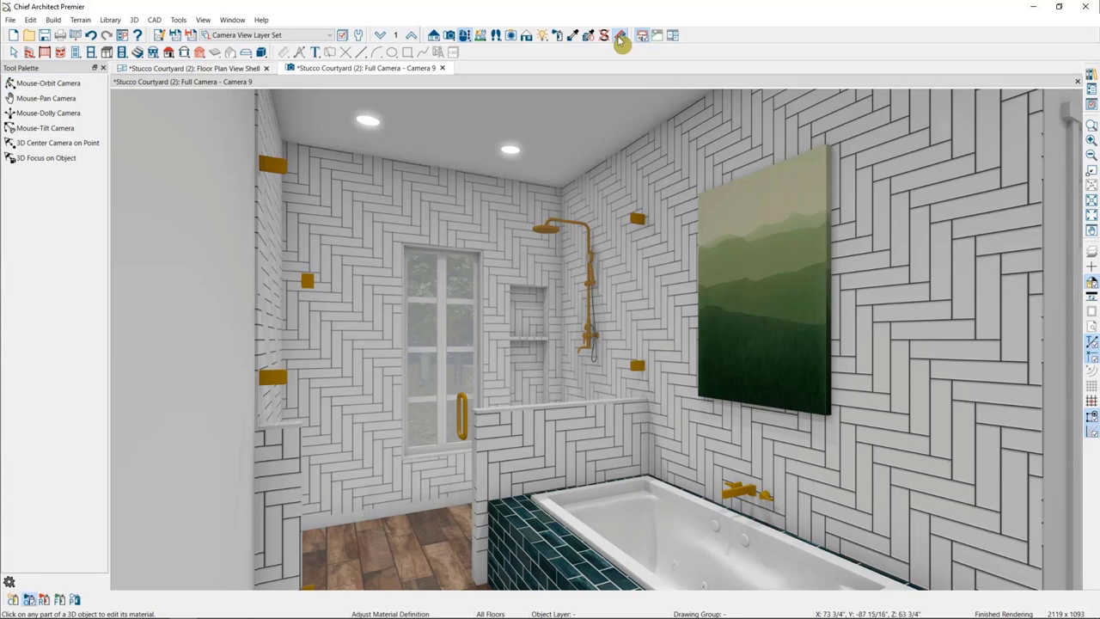
{"action": "left_click", "coordinate": [75, 599]}
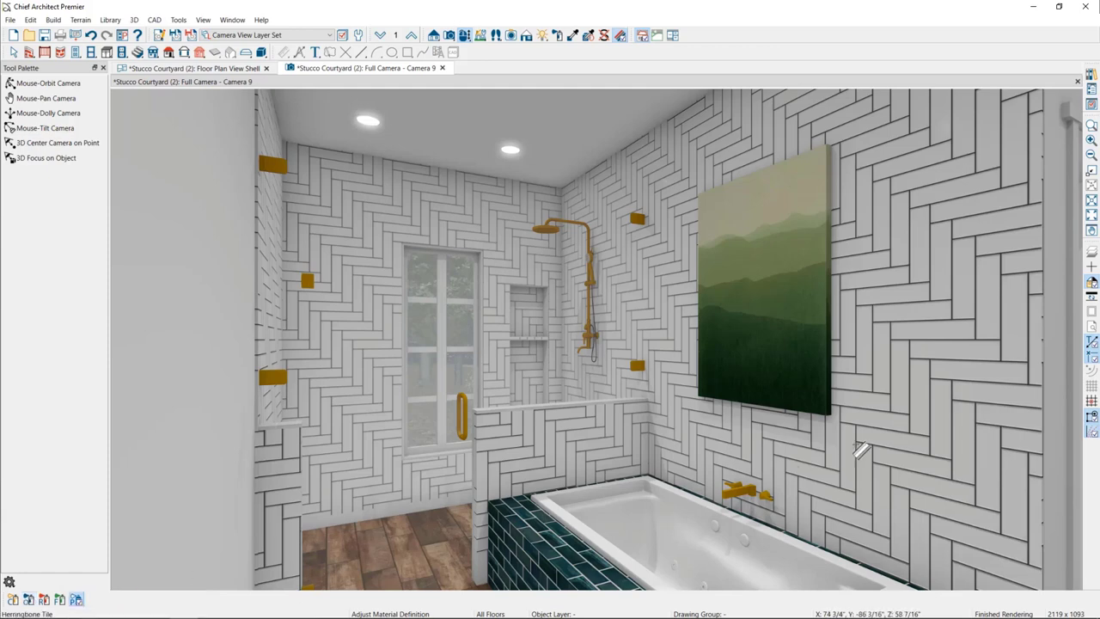
Open the Herringbone Tile definition from the herringbone bathroom wall.
{"action": "left_click", "coordinate": [918, 422]}
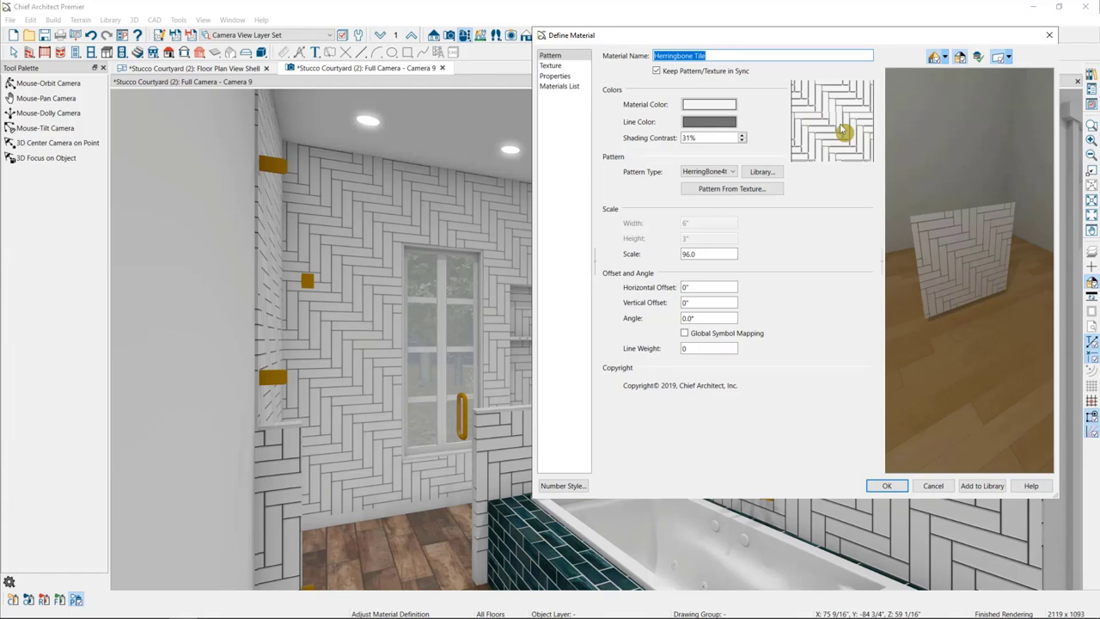
On the Herringbone Tile texture page, toggle Stretch to Fit on and off, select Angle, toggle Blend with Texture.
{"action": "left_click", "coordinate": [553, 67]}
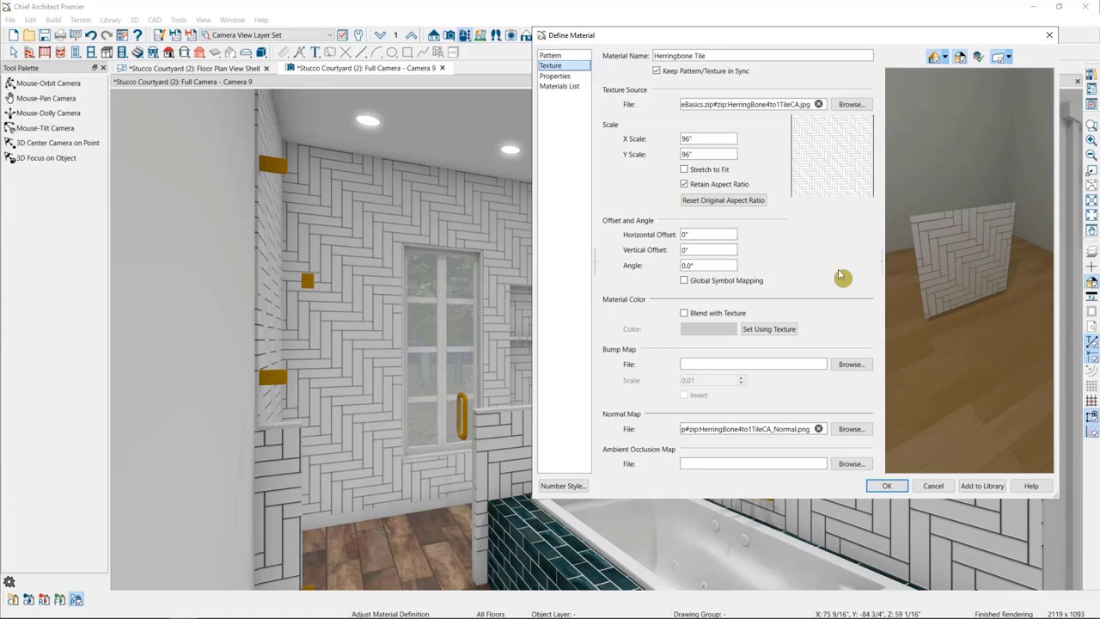
{"action": "left_click", "coordinate": [695, 171]}
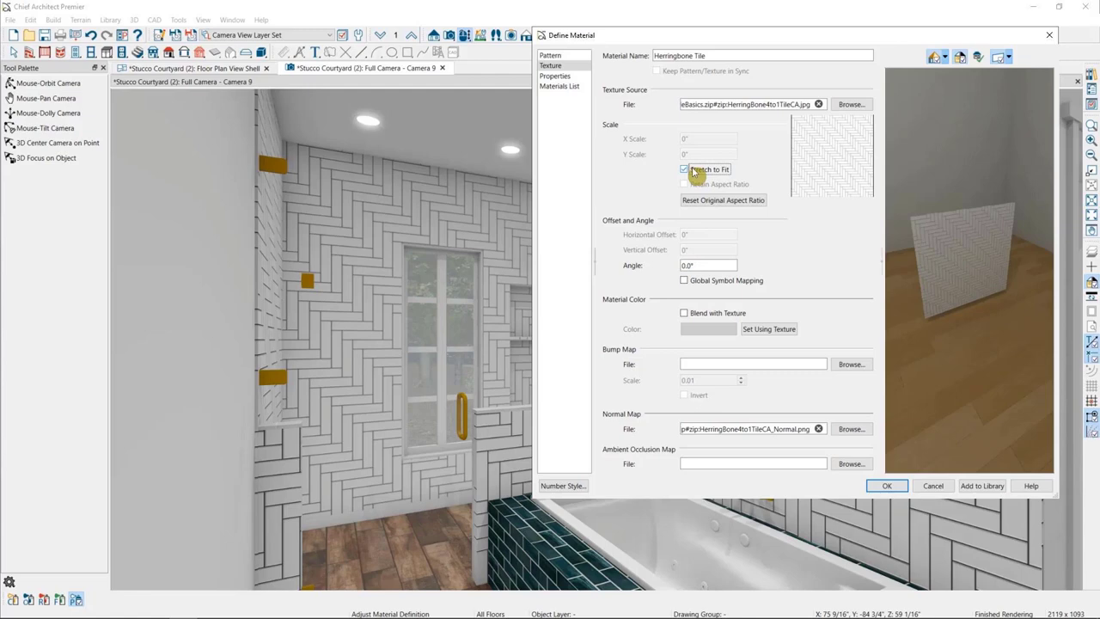
{"action": "left_click", "coordinate": [695, 172]}
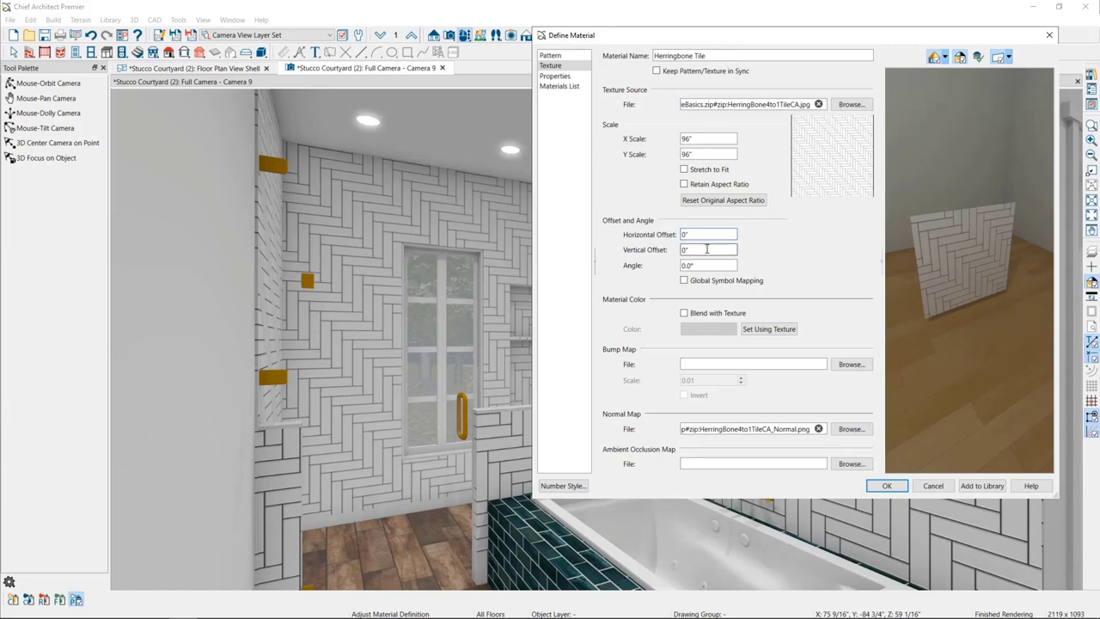
{"action": "left_click_drag", "start_coordinate": [698, 265], "coordinate": [676, 265]}
{"action": "left_click", "coordinate": [698, 315]}
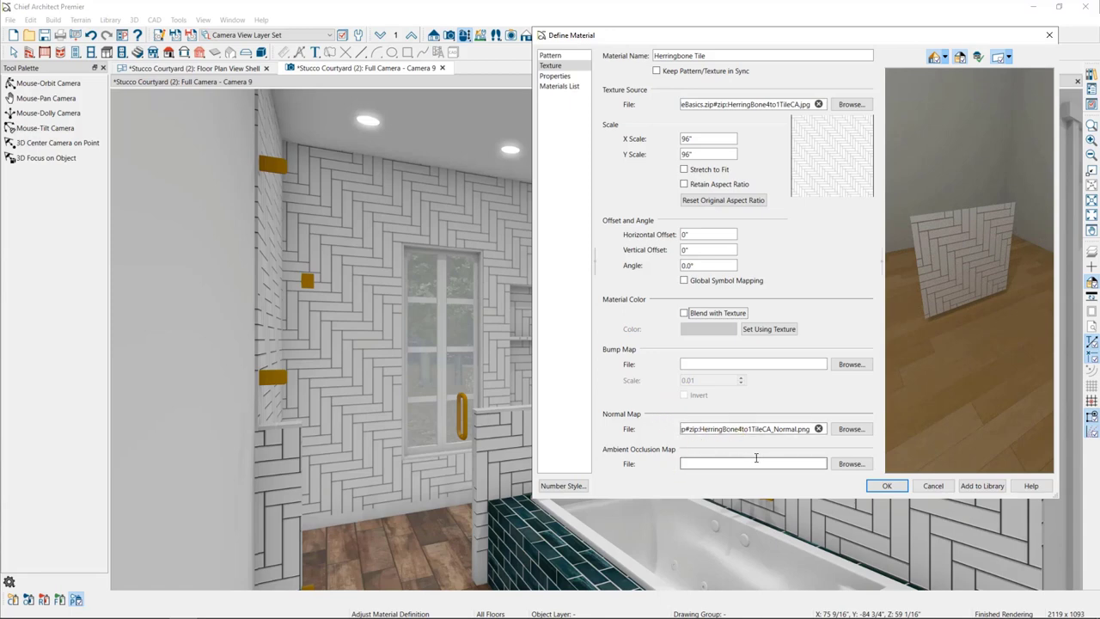
Show the tile's Polished properties (75% specular, 10% roughness) and the preview render-mode list.
{"action": "left_click", "coordinate": [696, 427]}
{"action": "left_click", "coordinate": [572, 79]}
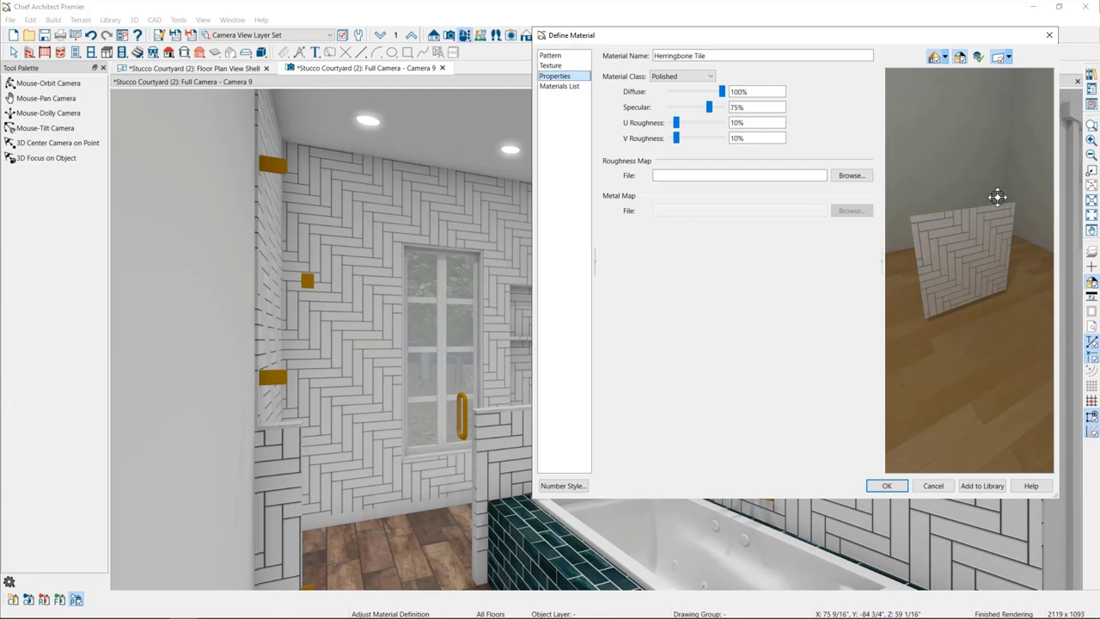
{"action": "left_click", "coordinate": [945, 57]}
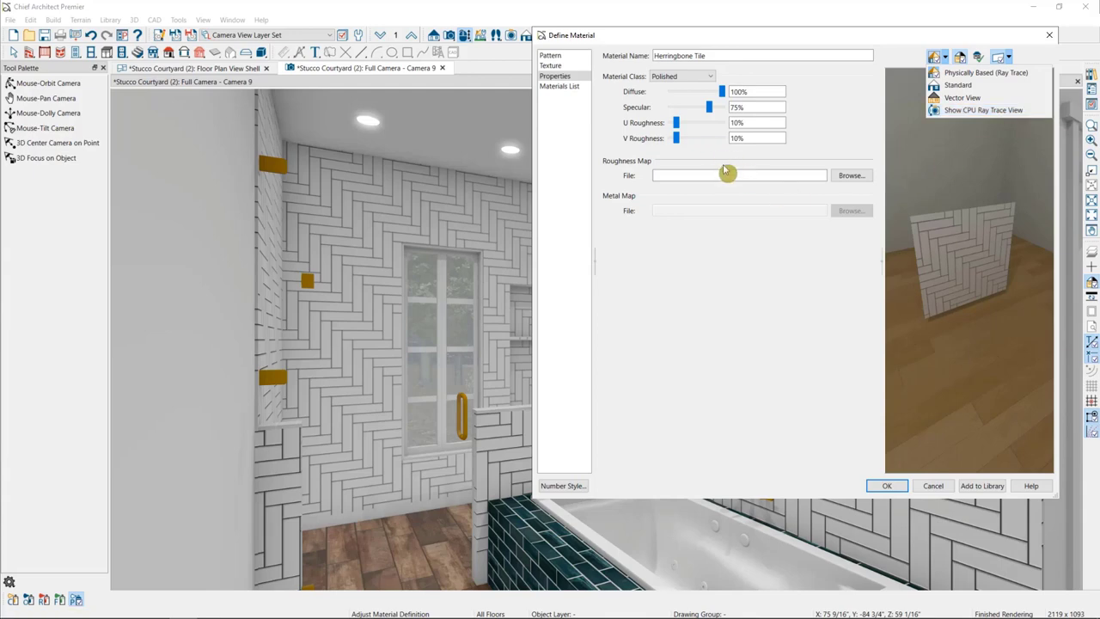
Cycle the Herringbone Tile's material class through General Material, Matte and finally Mirror.
{"action": "left_click", "coordinate": [682, 77]}
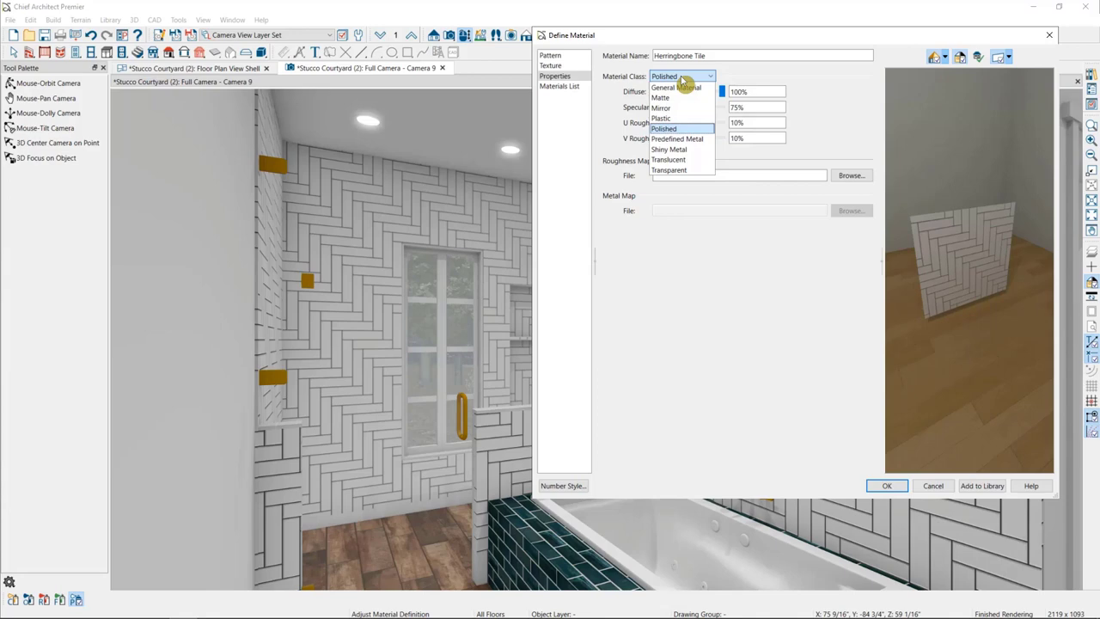
{"action": "left_click", "coordinate": [678, 86]}
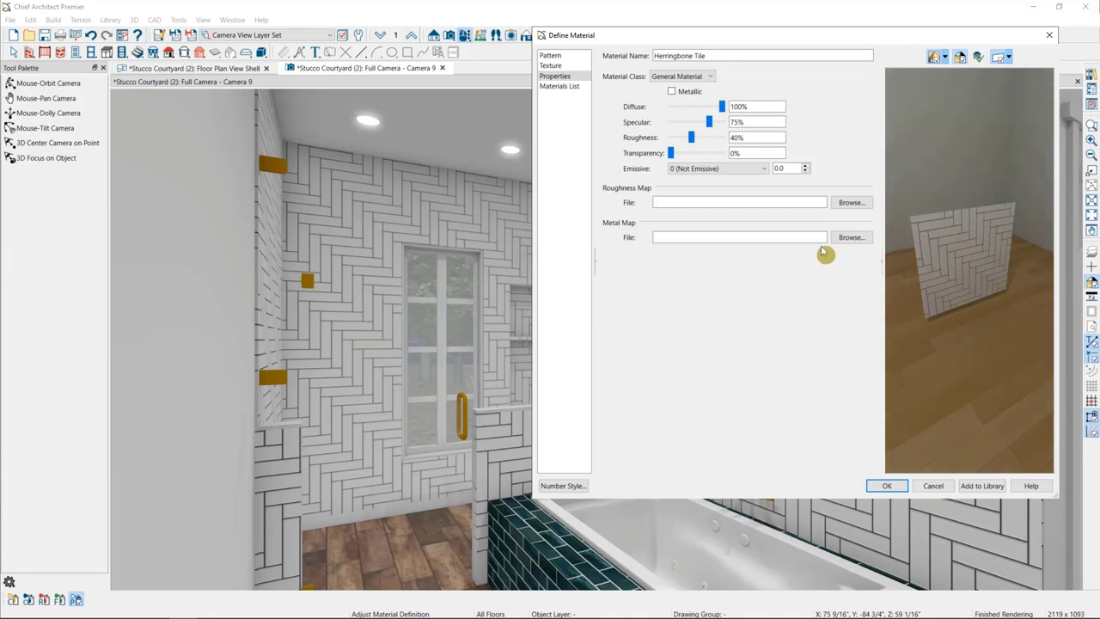
{"action": "left_click", "coordinate": [679, 77]}
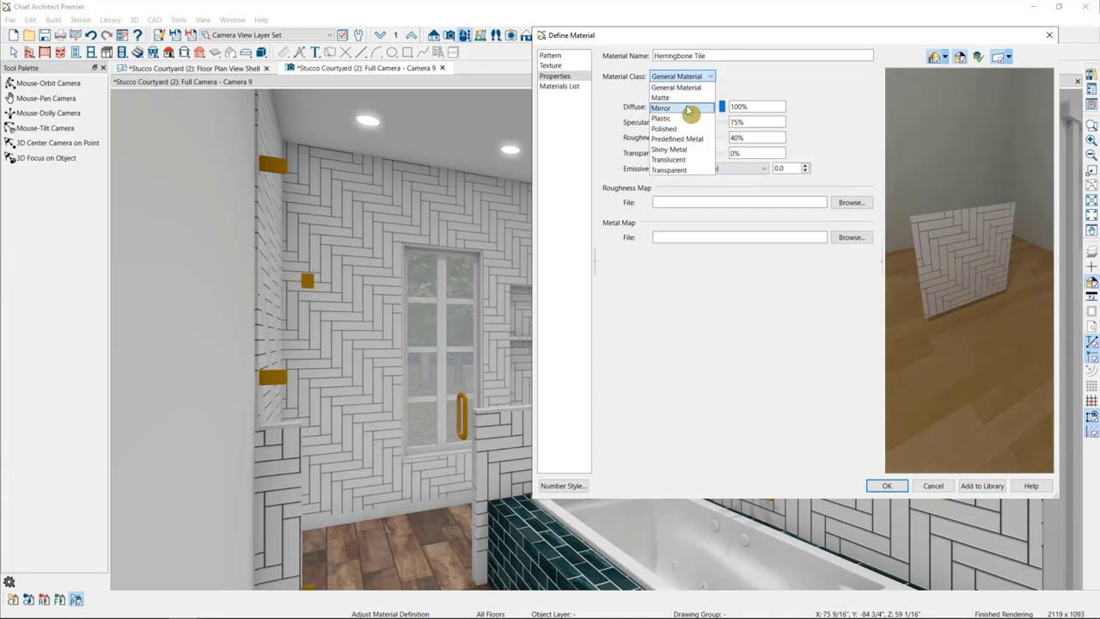
{"action": "left_click", "coordinate": [675, 98]}
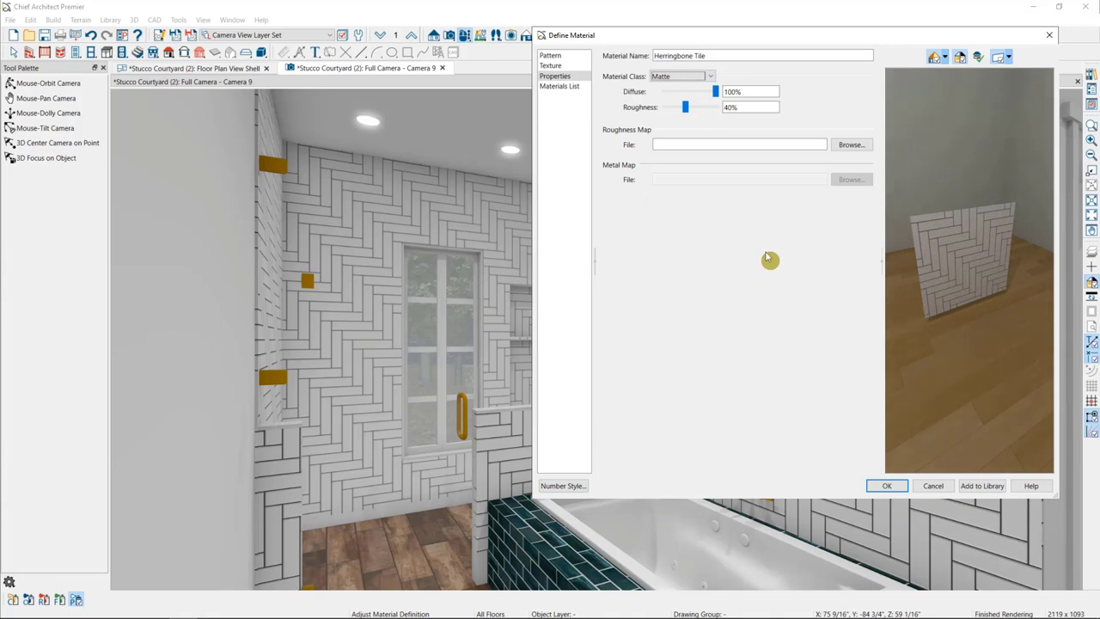
{"action": "left_click", "coordinate": [697, 77]}
{"action": "left_click", "coordinate": [695, 108]}
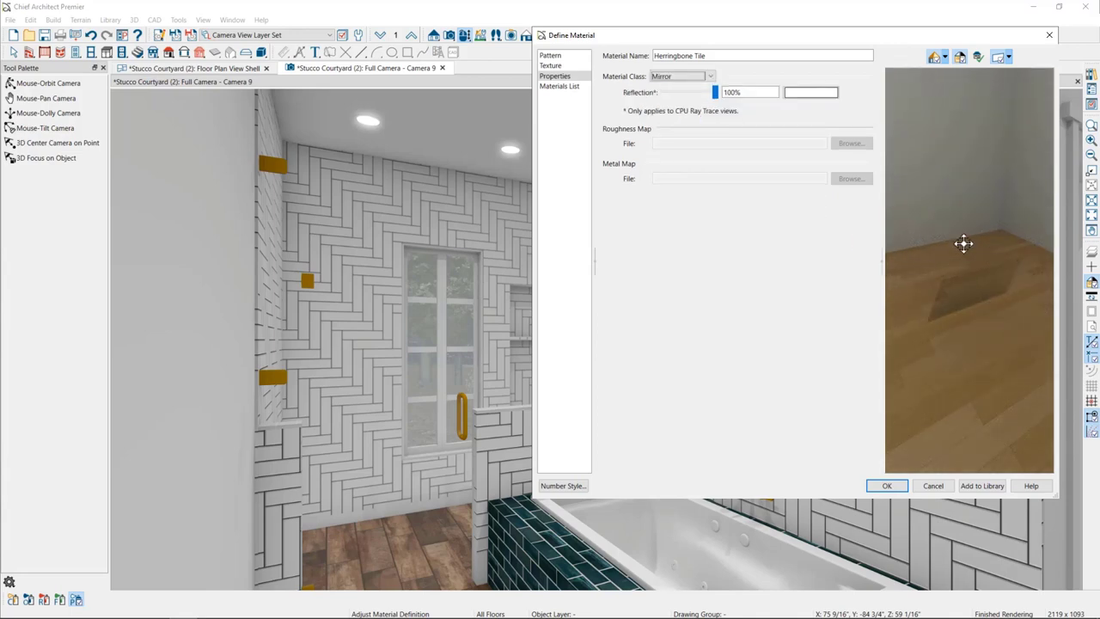
{"action": "left_click", "coordinate": [692, 77]}
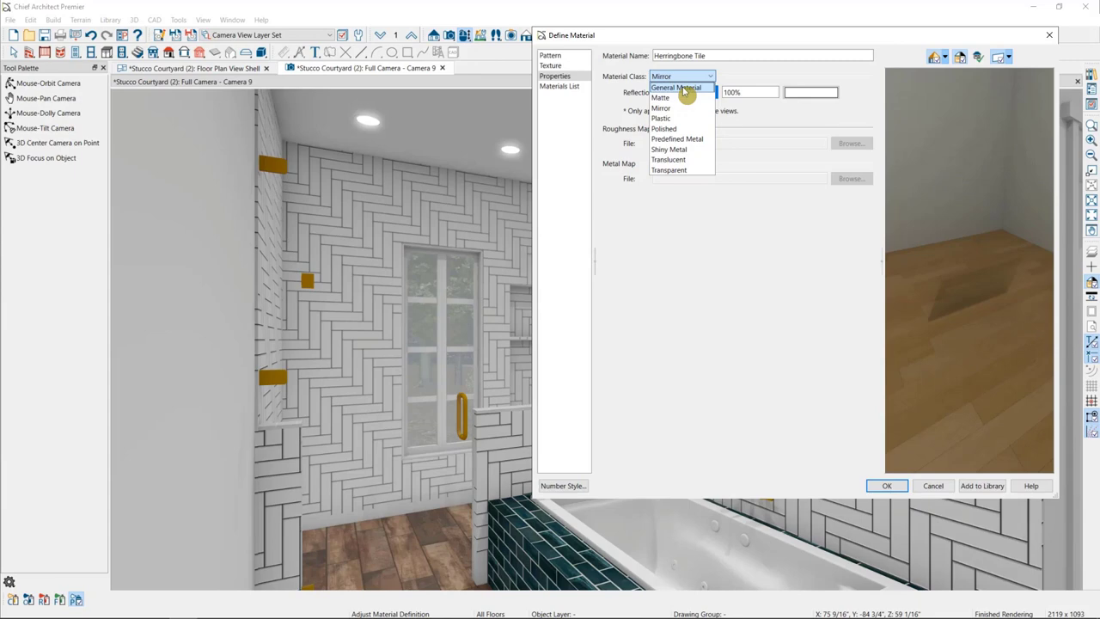
Make the tile a General Material with 76% specular and 16% roughness, adjusting transparency.
{"action": "left_click", "coordinate": [685, 89]}
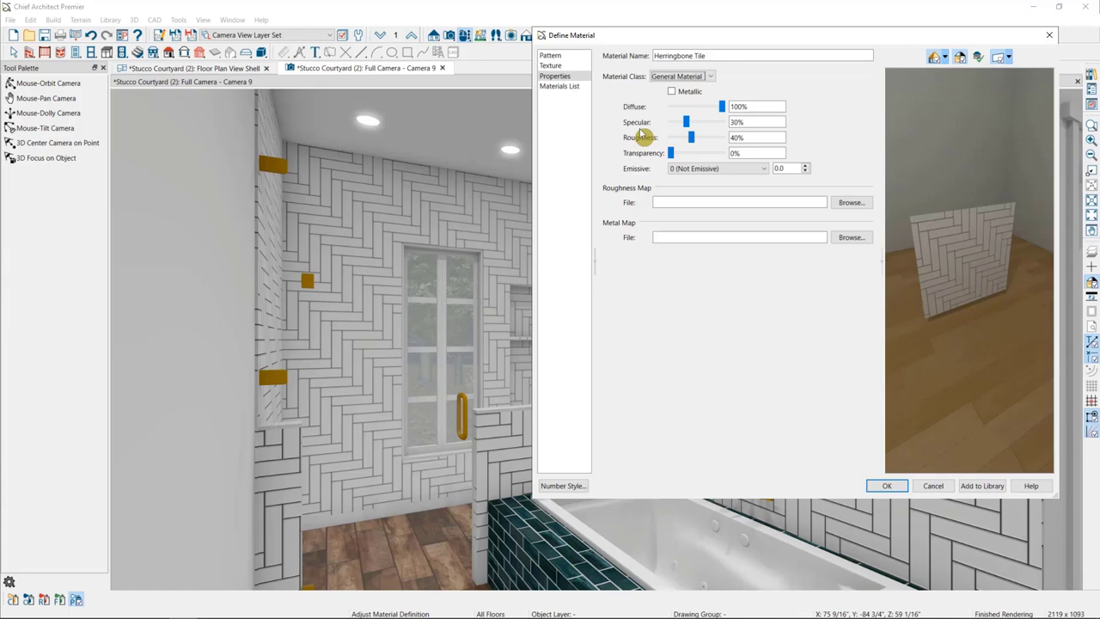
{"action": "left_click", "coordinate": [703, 126]}
{"action": "mouse_move", "coordinate": [703, 126]}
{"action": "left_mouse_down"}
{"action": "mouse_move", "coordinate": [729, 129]}
{"action": "mouse_move", "coordinate": [695, 129]}
{"action": "left_mouse_up"}
{"action": "mouse_move", "coordinate": [693, 144]}
{"action": "left_mouse_down"}
{"action": "mouse_move", "coordinate": [725, 145]}
{"action": "mouse_move", "coordinate": [688, 146]}
{"action": "left_mouse_up"}
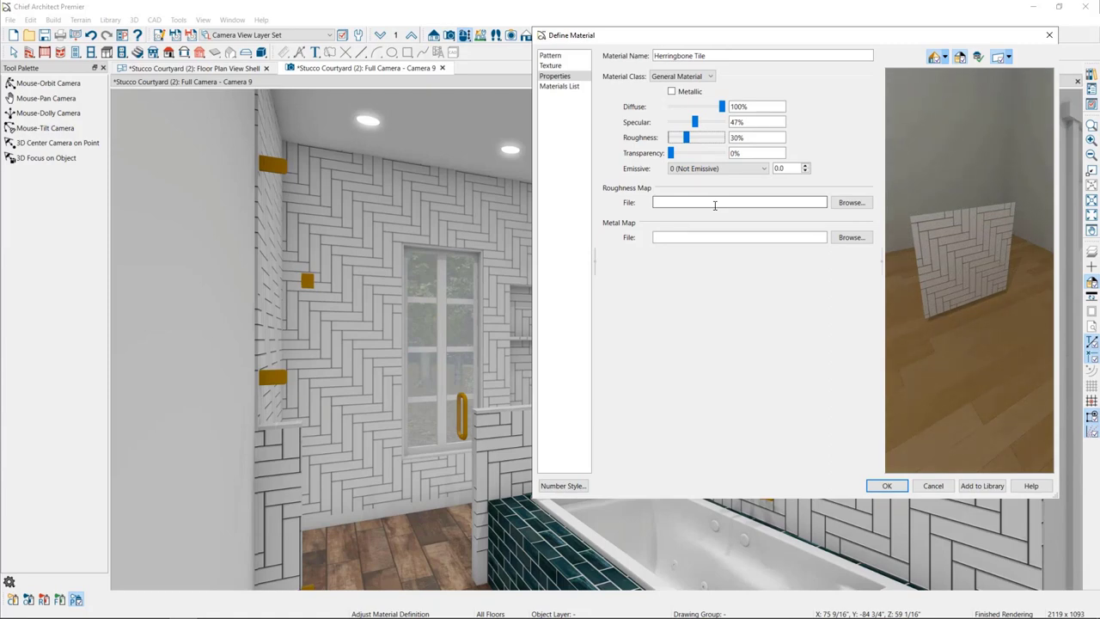
{"action": "left_click_drag", "start_coordinate": [707, 128], "coordinate": [679, 138]}
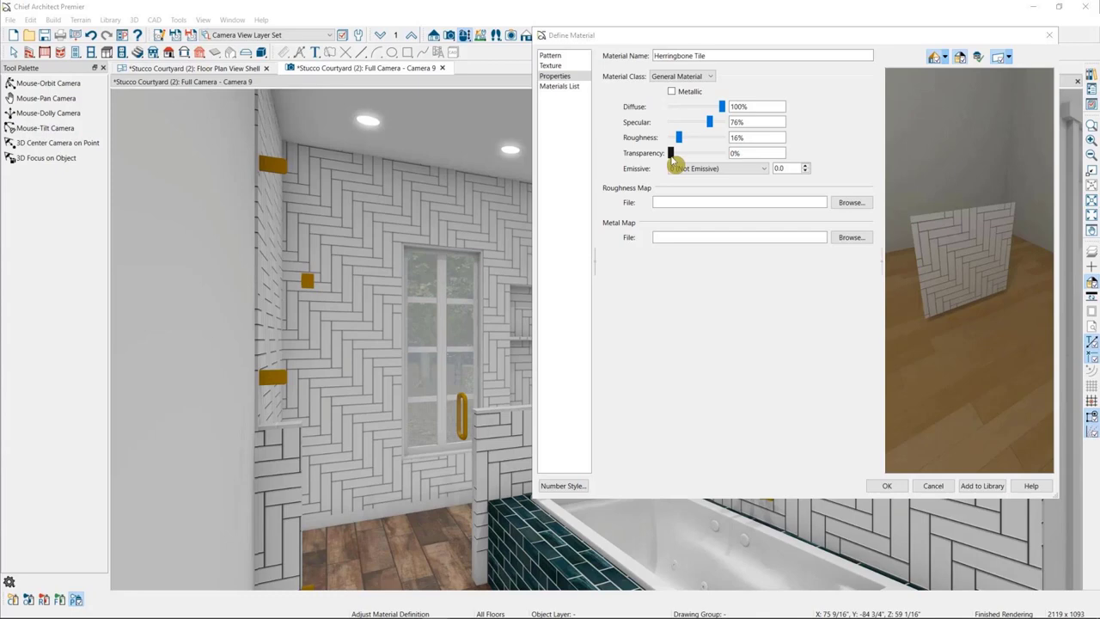
{"action": "mouse_move", "coordinate": [671, 155]}
{"action": "left_mouse_down"}
{"action": "mouse_move", "coordinate": [708, 160]}
{"action": "mouse_move", "coordinate": [669, 160]}
{"action": "left_mouse_up"}
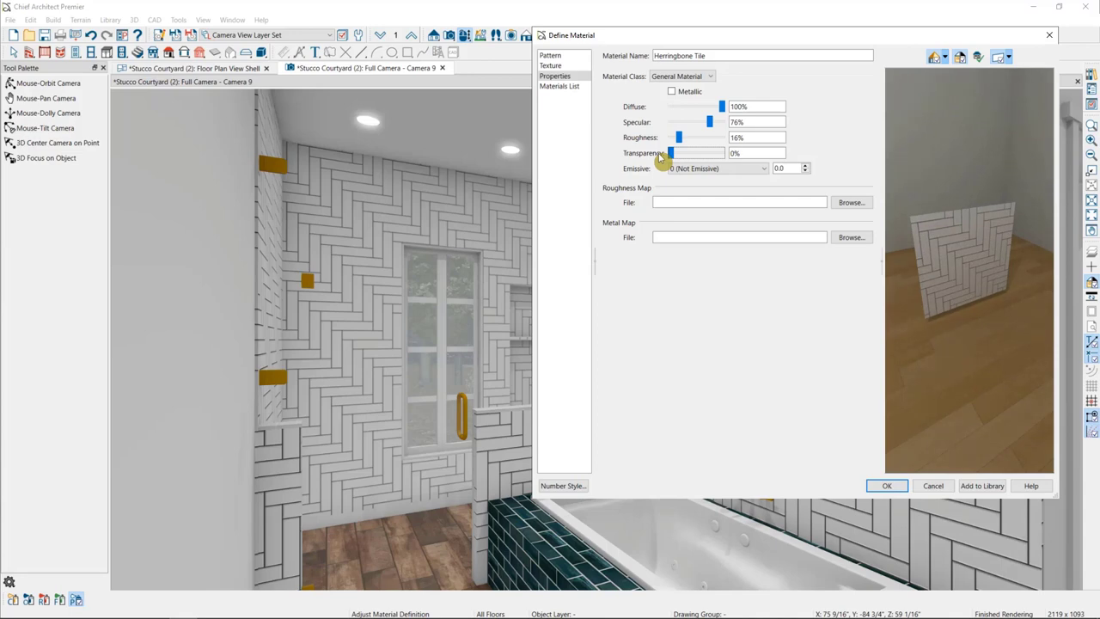
{"action": "left_click", "coordinate": [722, 168]}
{"action": "key", "text": "Escape"}
{"action": "left_click", "coordinate": [713, 169]}
{"action": "left_click", "coordinate": [708, 215]}
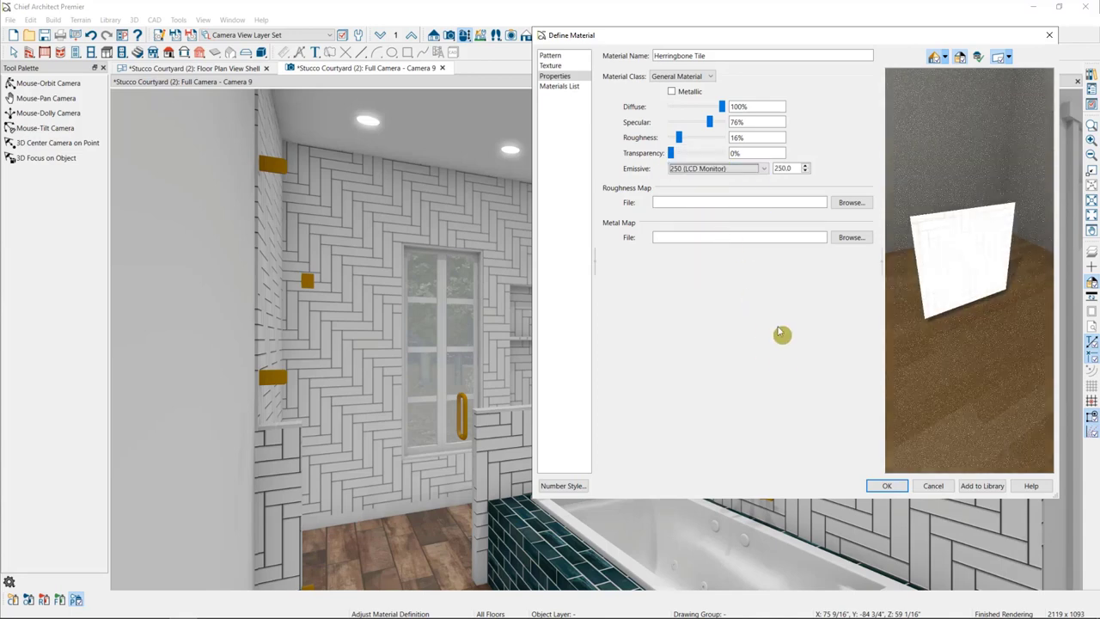
{"action": "left_click", "coordinate": [708, 170]}
{"action": "left_click", "coordinate": [700, 179]}
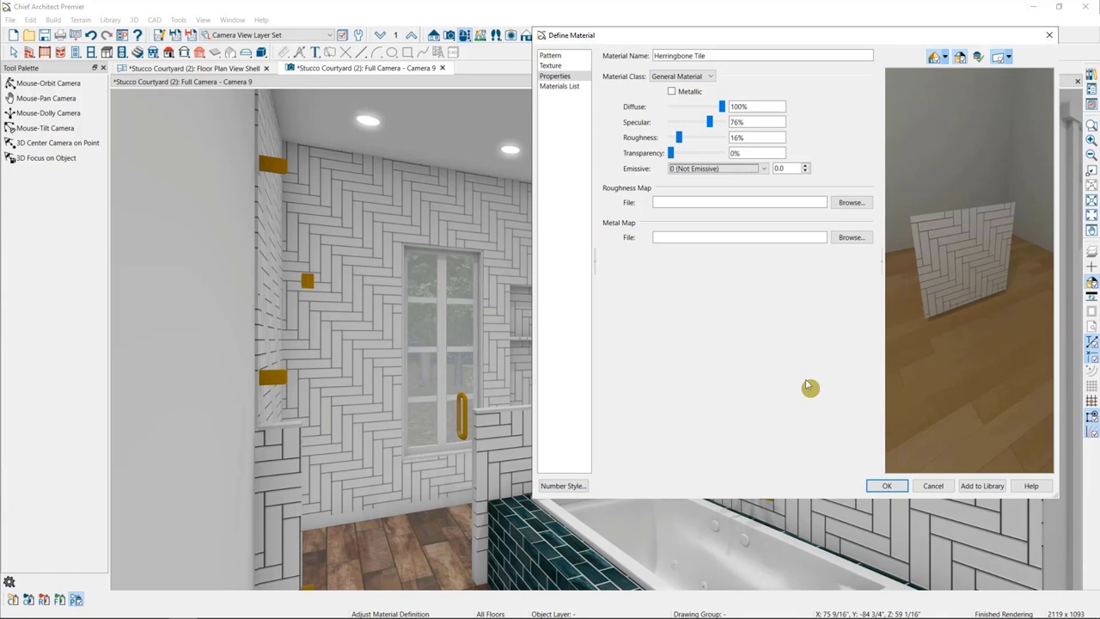
{"action": "left_click", "coordinate": [694, 78]}
{"action": "left_click", "coordinate": [687, 160]}
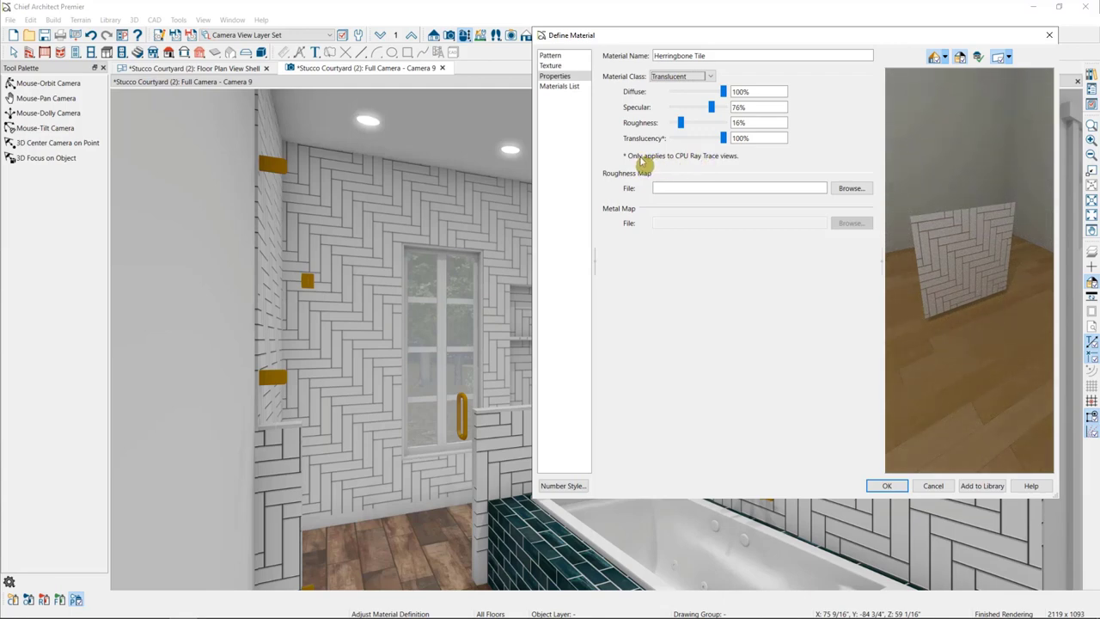
{"action": "left_click", "coordinate": [699, 78]}
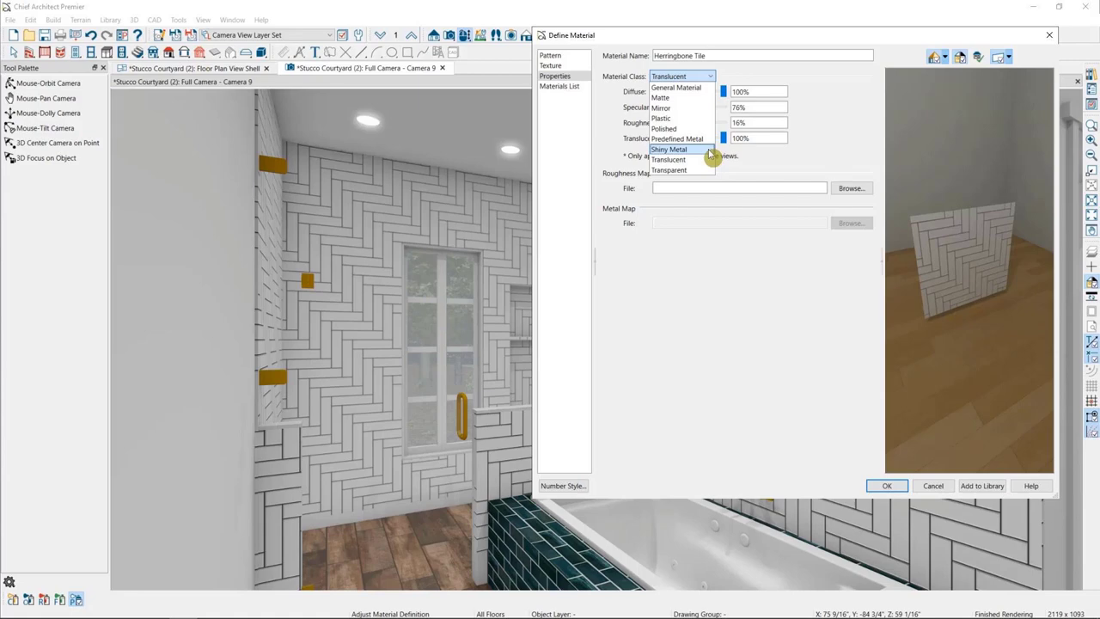
{"action": "left_click", "coordinate": [754, 82]}
{"action": "left_click", "coordinate": [680, 75]}
{"action": "left_click", "coordinate": [677, 87]}
{"action": "left_click", "coordinate": [672, 92]}
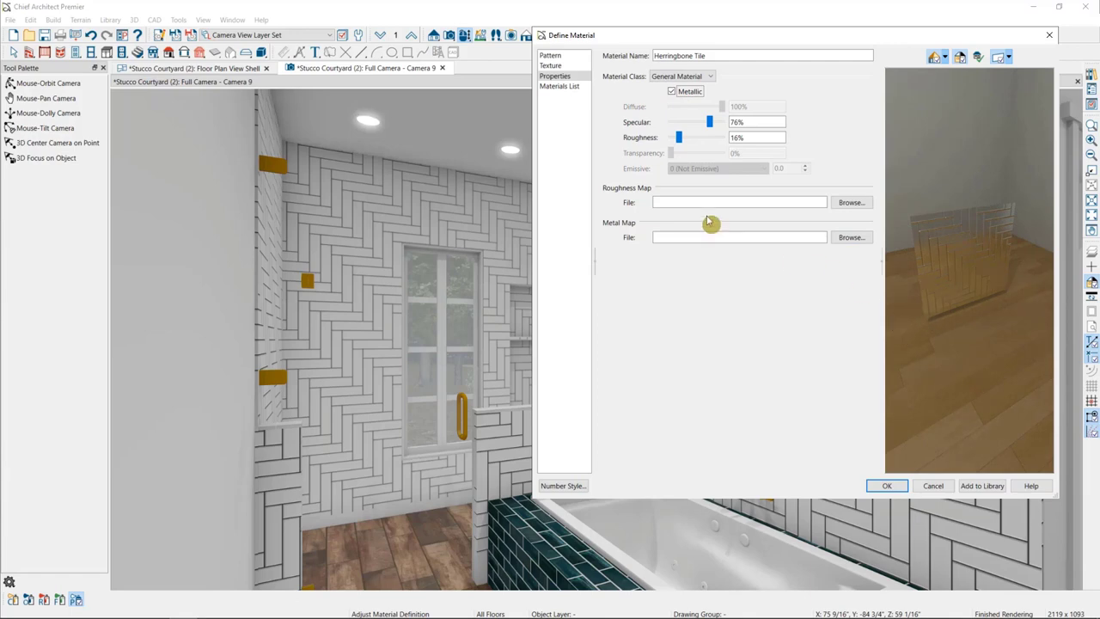
{"action": "left_click", "coordinate": [672, 92]}
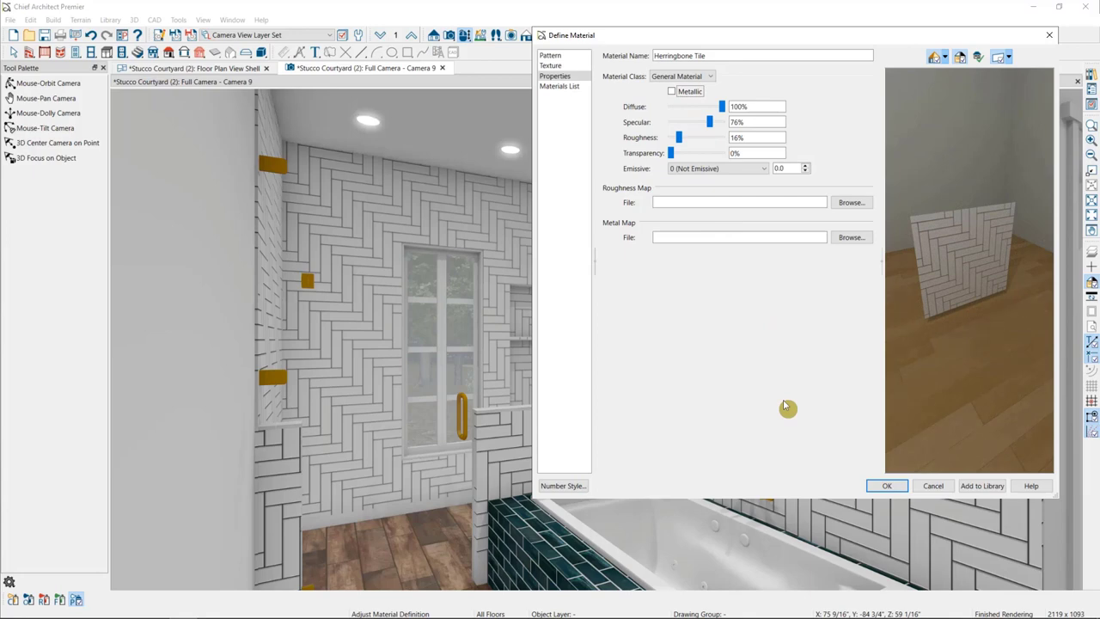
Switch the Herringbone Tile preview to Show CPU Ray Trace View.
{"action": "left_click", "coordinate": [945, 57]}
{"action": "left_click", "coordinate": [967, 110]}
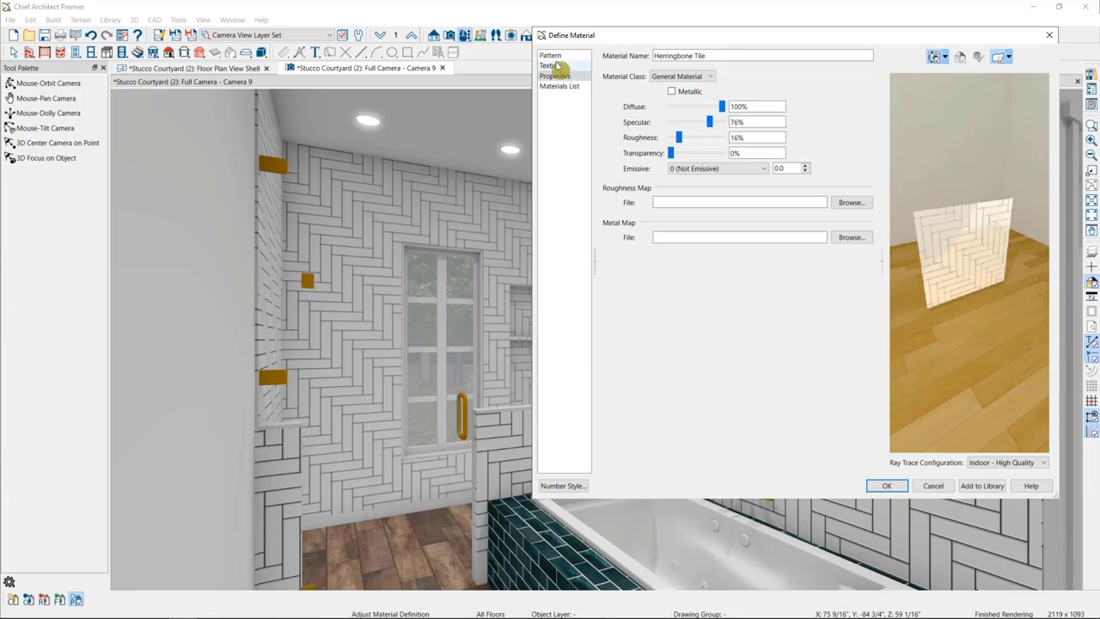
Look over the Herringbone Tile's texture and surface properties pages.
{"action": "left_click", "coordinate": [555, 66]}
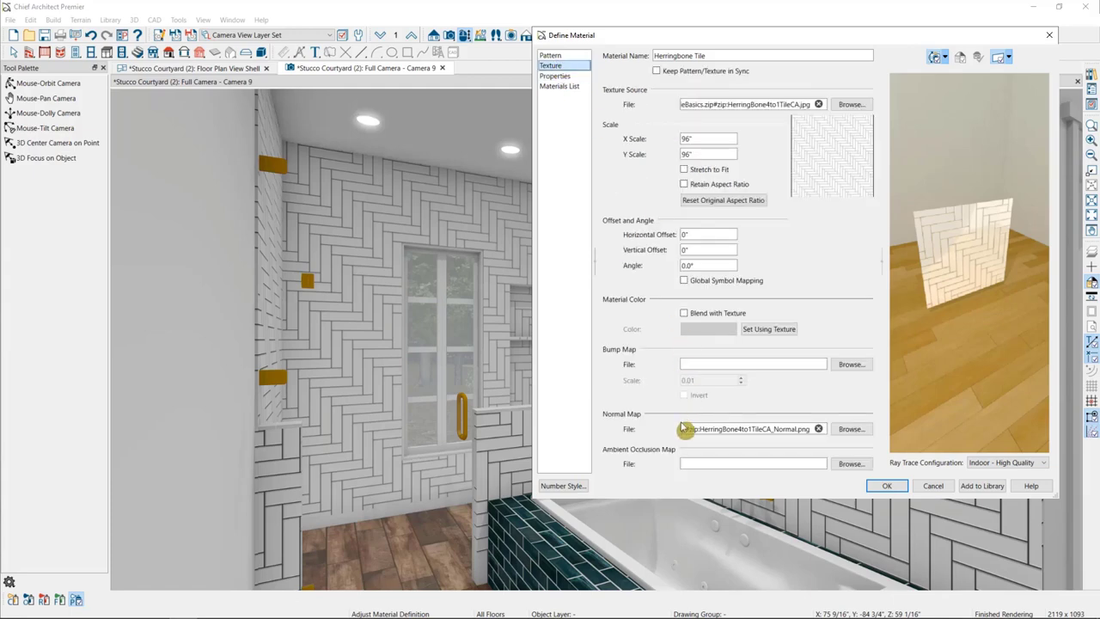
{"action": "left_click", "coordinate": [725, 421]}
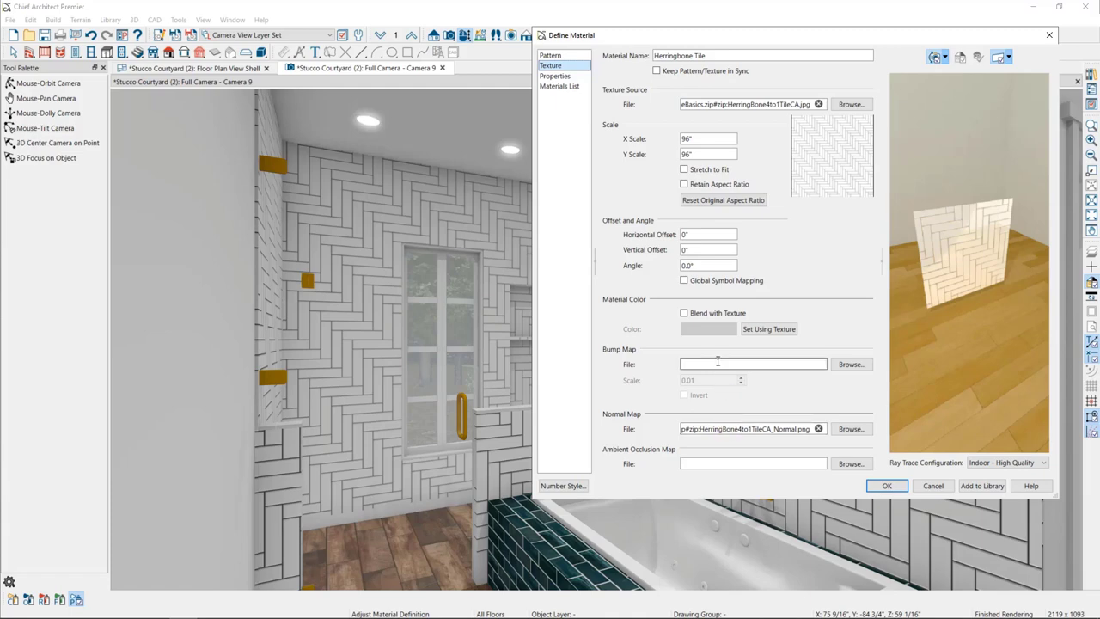
{"action": "left_click", "coordinate": [555, 77]}
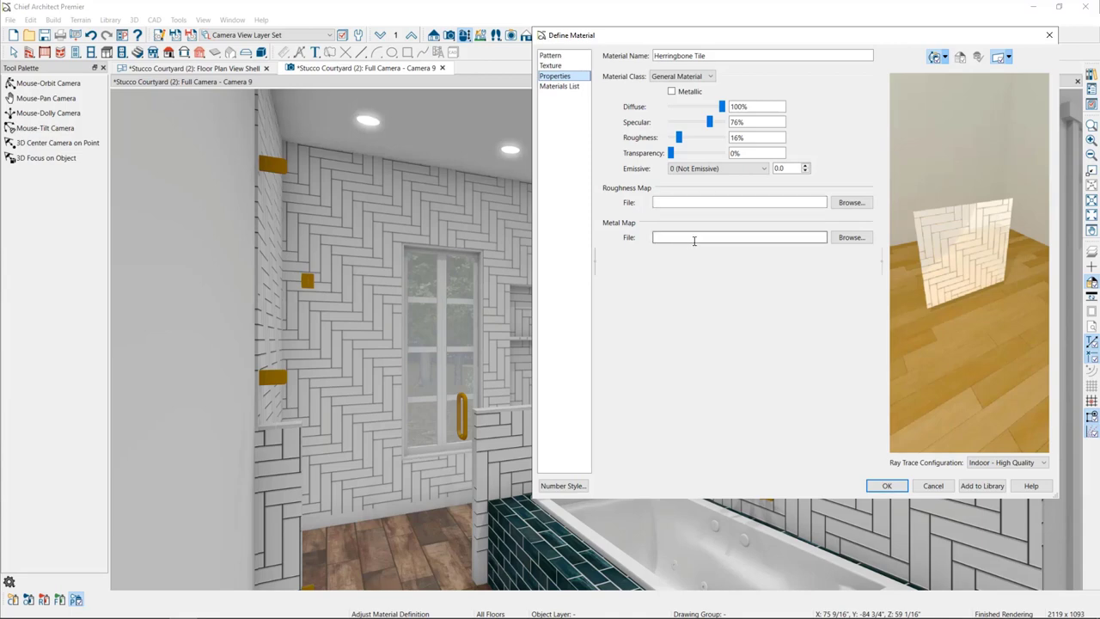
{"action": "left_click", "coordinate": [676, 130]}
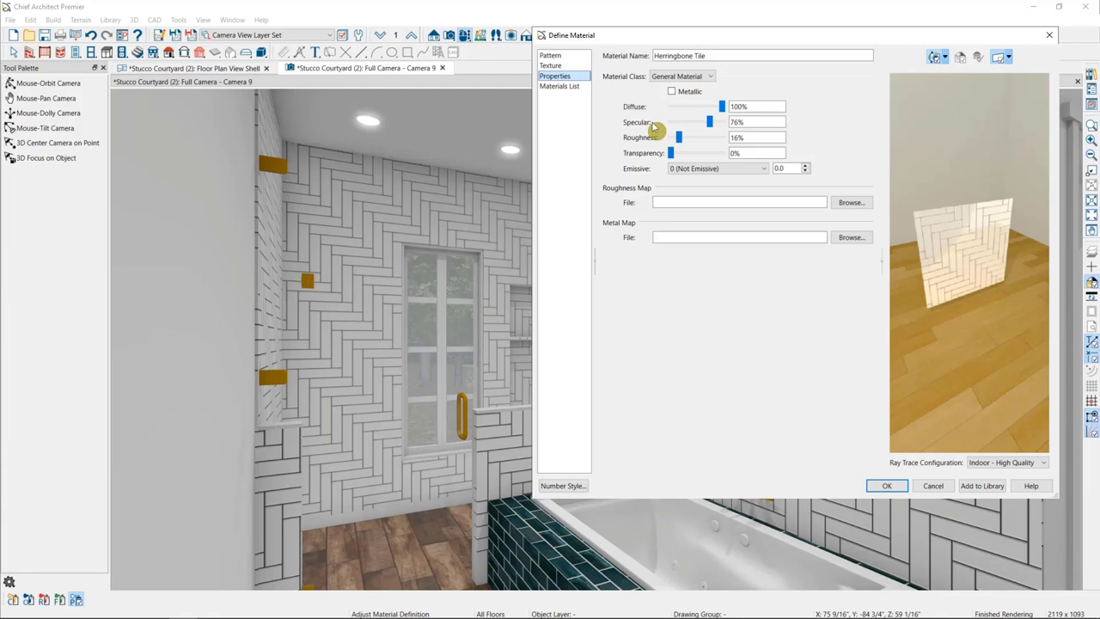
Remove the HerringBone4to1TileCA_Normal.png normal map, then restore it on the Texture page.
{"action": "left_click", "coordinate": [551, 65]}
{"action": "left_click", "coordinate": [818, 429]}
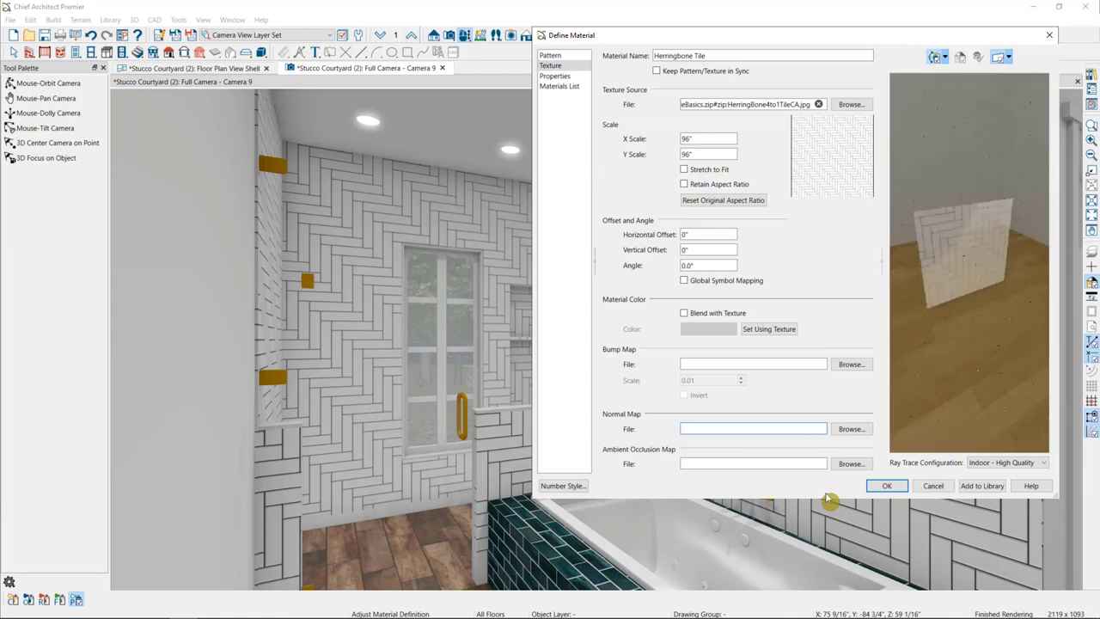
{"action": "left_click", "coordinate": [751, 429]}
{"action": "type", "text": "p#zip:HerringBone4to1TileCA_Normal.png"}
{"action": "left_click", "coordinate": [764, 464]}
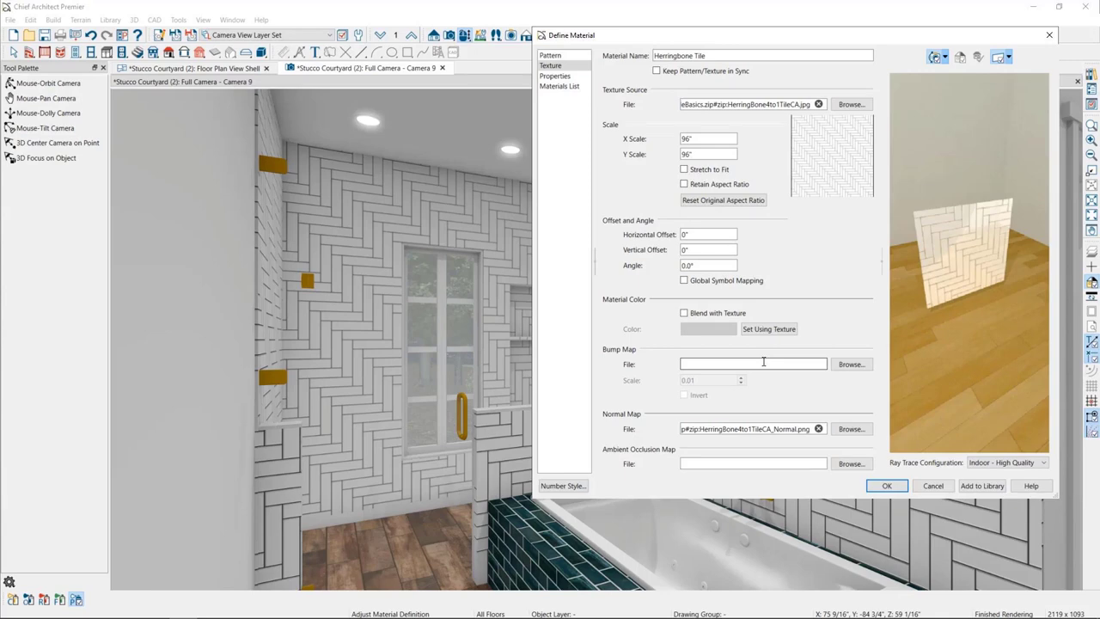
Accept the Herringbone Tile edits, lower the camera, and open the wood floor's New Material_159.
{"action": "left_click", "coordinate": [764, 364]}
{"action": "left_click", "coordinate": [1049, 36]}
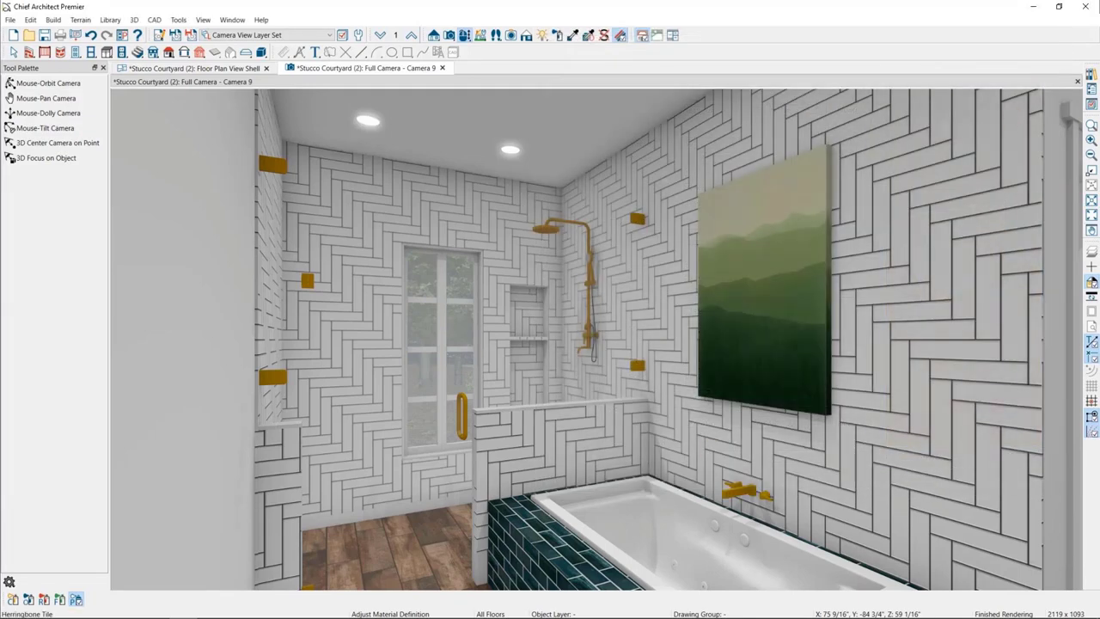
{"action": "key", "text": "Page_Down"}
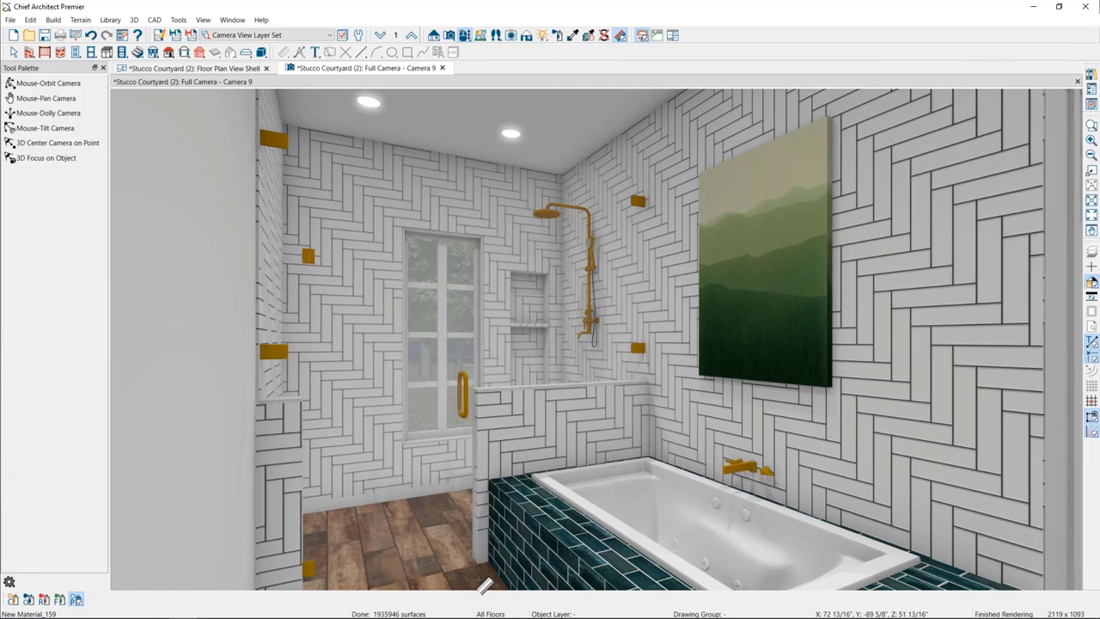
{"action": "left_click", "coordinate": [486, 585]}
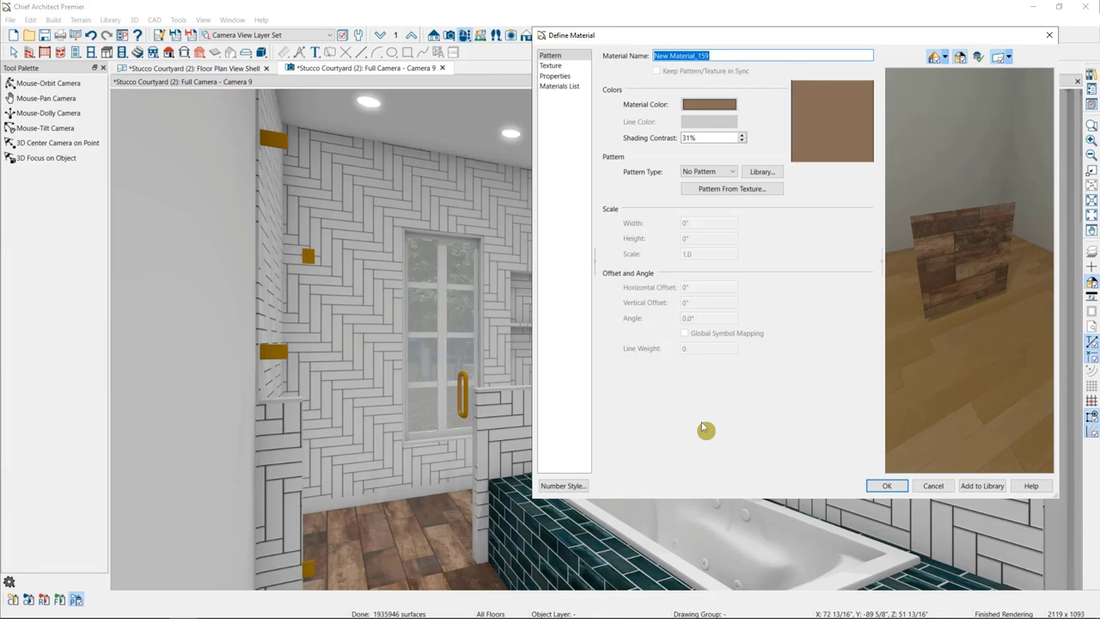
Keep New Material_159 a General Material and lower its specular from 60% to 55%.
{"action": "left_click", "coordinate": [554, 75]}
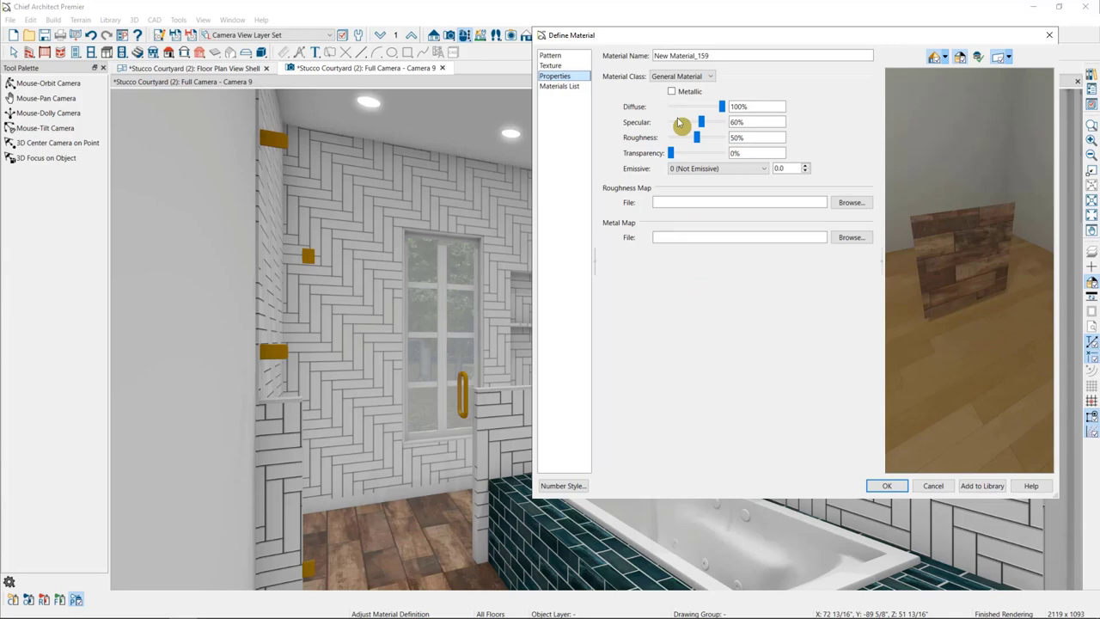
{"action": "left_click", "coordinate": [693, 76]}
{"action": "left_click", "coordinate": [761, 91]}
{"action": "mouse_move", "coordinate": [697, 129]}
{"action": "left_mouse_down"}
{"action": "mouse_move", "coordinate": [676, 129]}
{"action": "mouse_move", "coordinate": [703, 127]}
{"action": "left_mouse_up"}
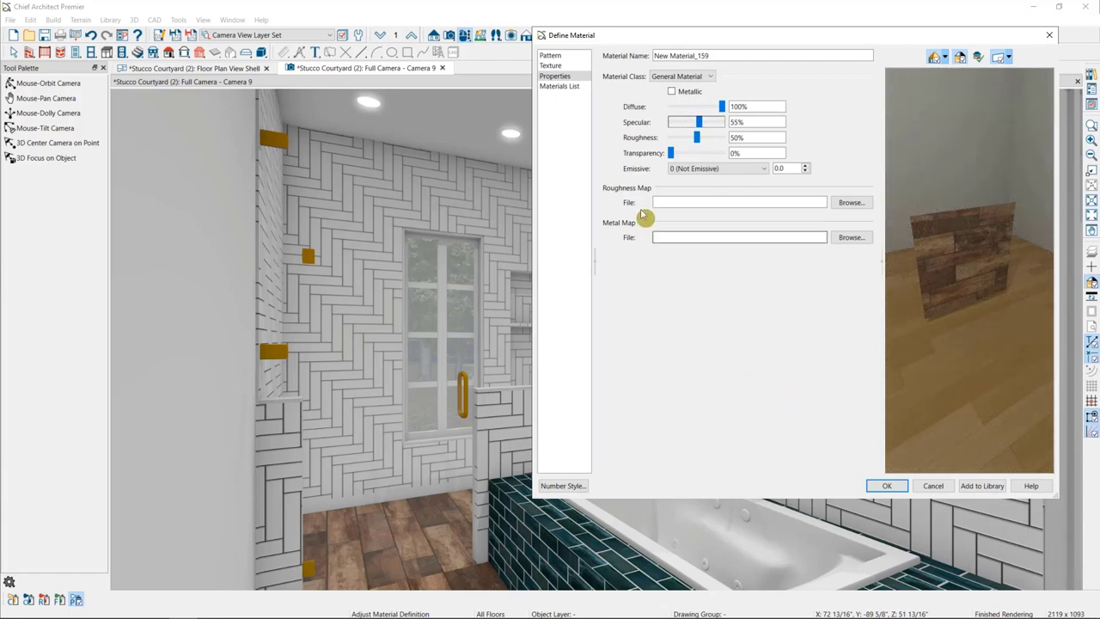
{"action": "scroll", "coordinate": [978, 230], "scroll_direction": "up", "scroll_amount": 5}
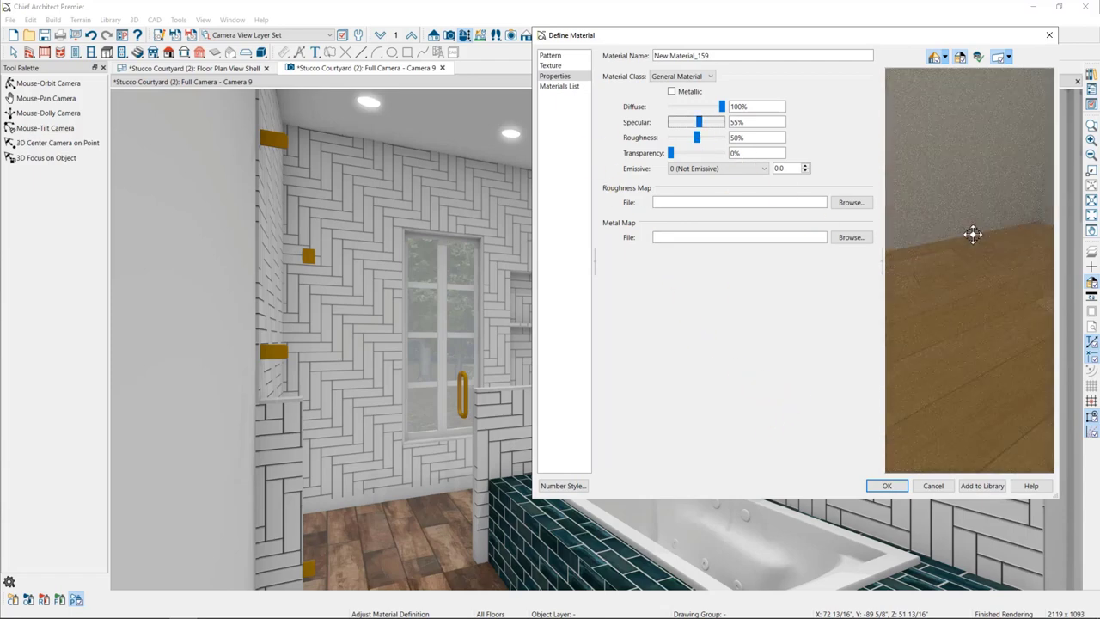
{"action": "scroll", "coordinate": [973, 233], "scroll_direction": "down", "scroll_amount": 3}
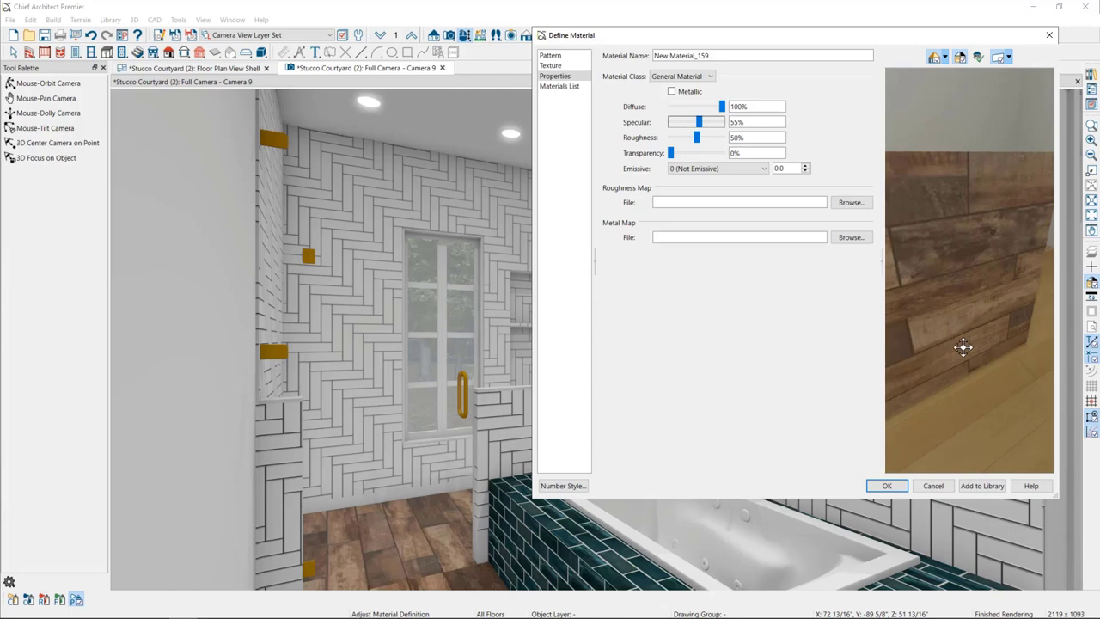
Copy the floor's texture source path into the Bump Map File field.
{"action": "left_click", "coordinate": [551, 66]}
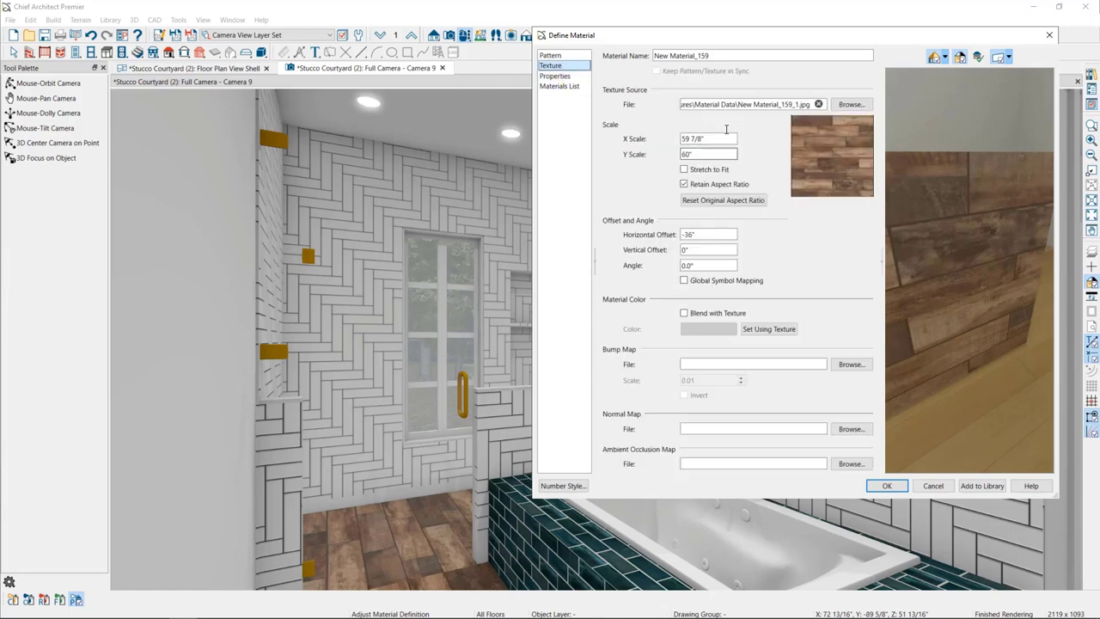
{"action": "left_click", "coordinate": [726, 104]}
{"action": "right_click", "coordinate": [735, 108]}
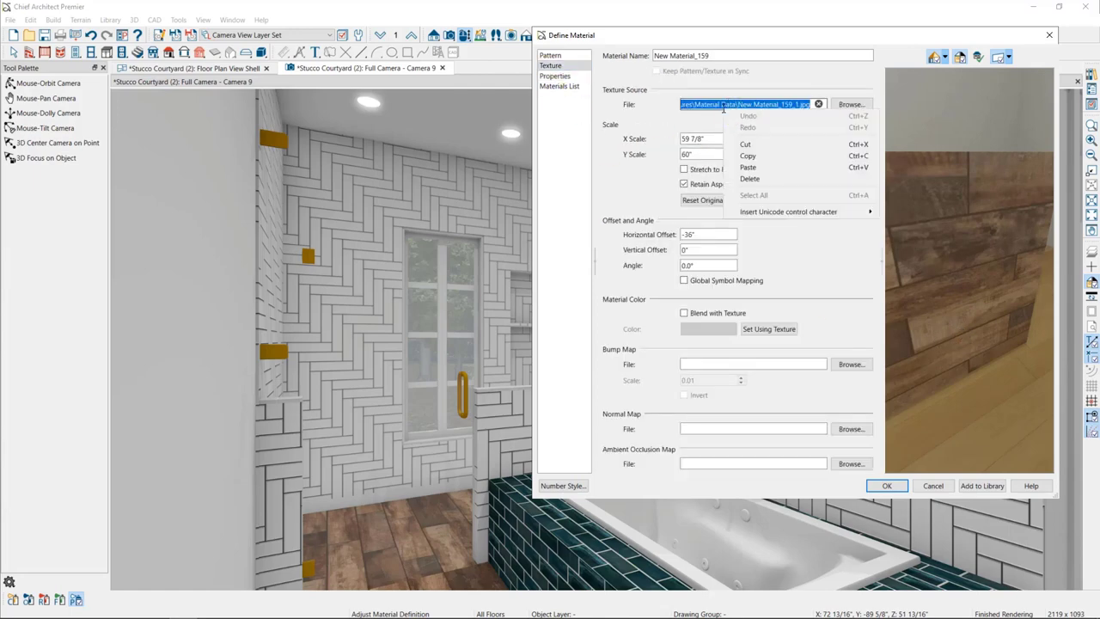
{"action": "left_click", "coordinate": [774, 156]}
{"action": "right_click", "coordinate": [758, 365]}
{"action": "left_click", "coordinate": [781, 424]}
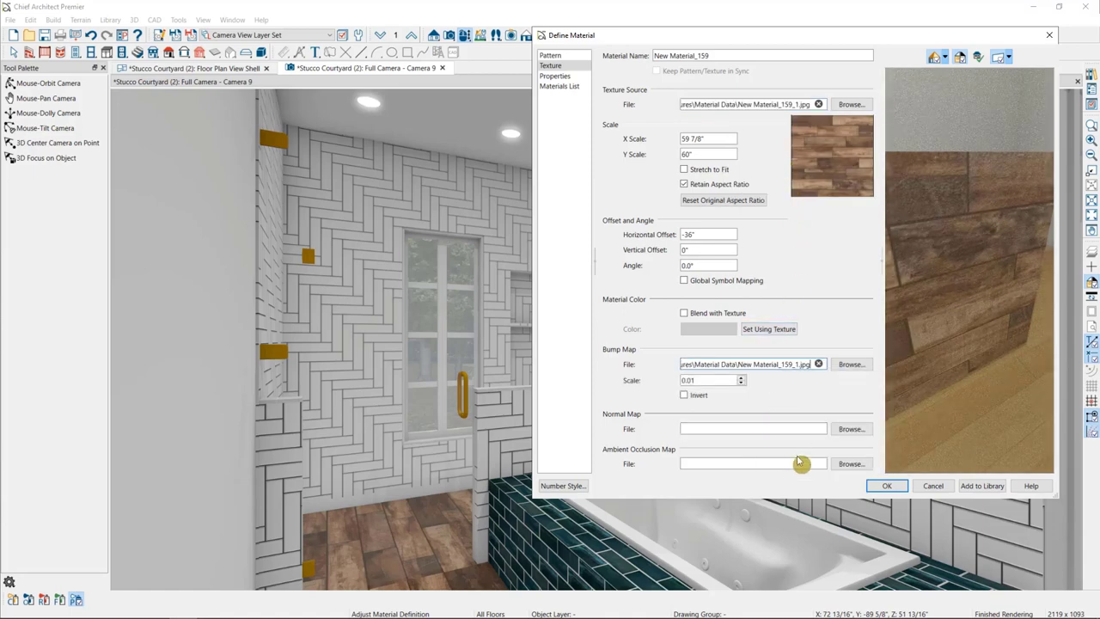
Invert the bump map and keep its scale at 0.01.
{"action": "left_click", "coordinate": [683, 396]}
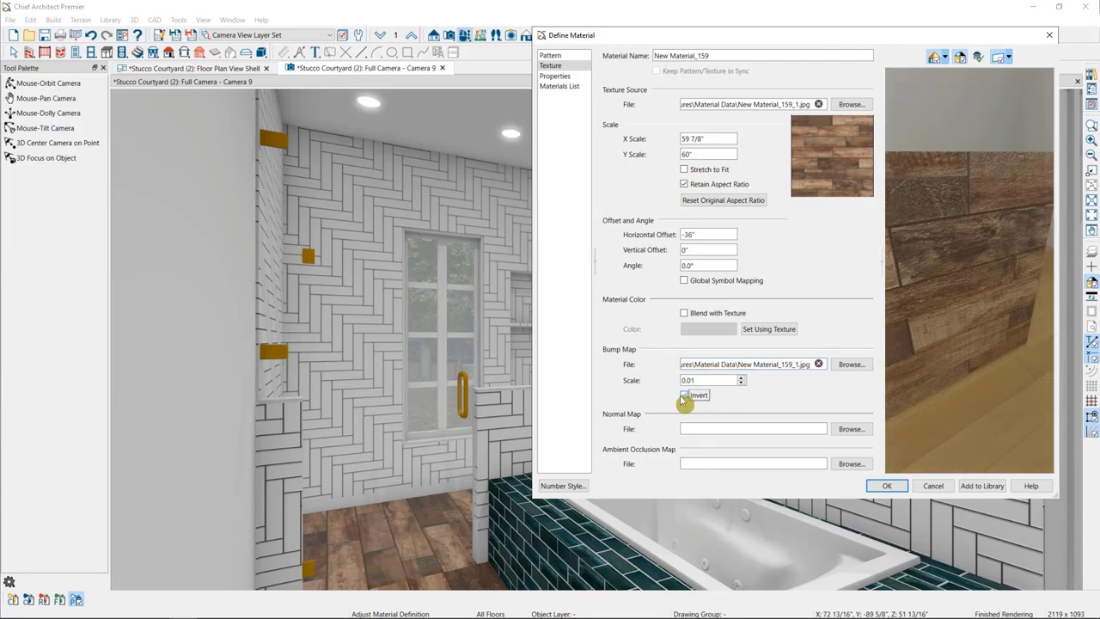
{"action": "left_click", "coordinate": [741, 378]}
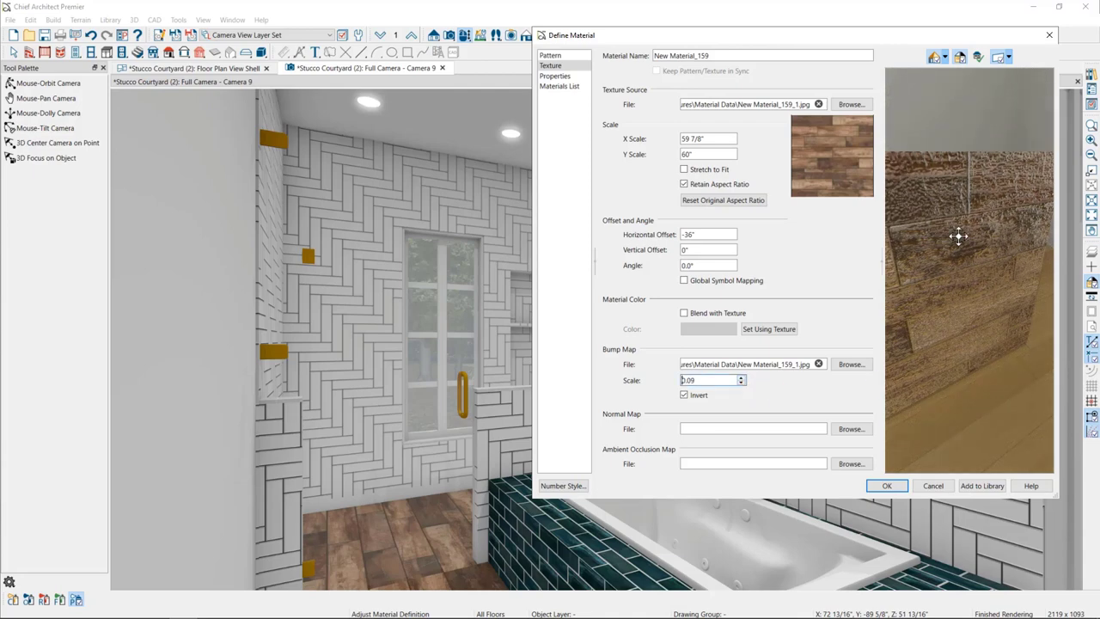
{"action": "left_click", "coordinate": [741, 384]}
{"action": "left_click", "coordinate": [741, 383]}
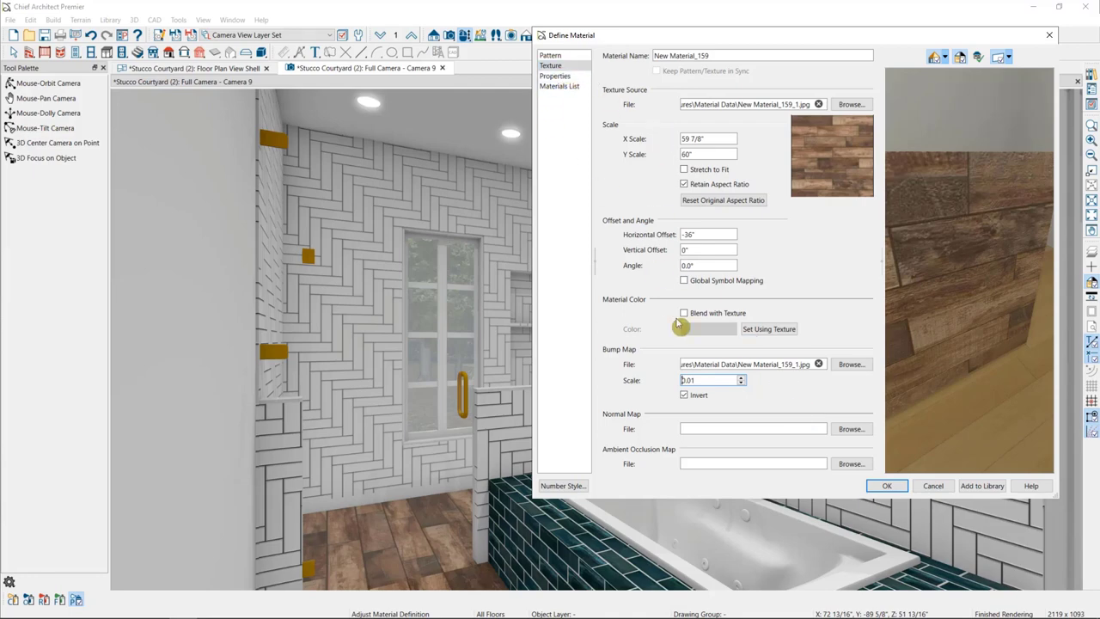
Show New Material_159's properties page again: General Material, 55% specular, 50% roughness.
{"action": "left_click", "coordinate": [557, 77]}
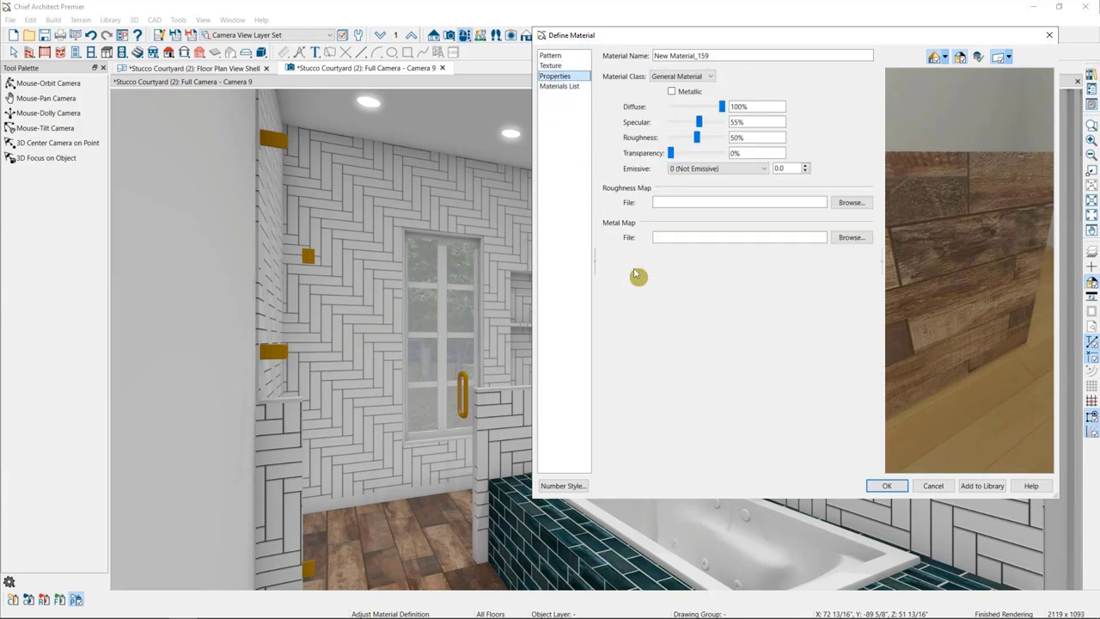